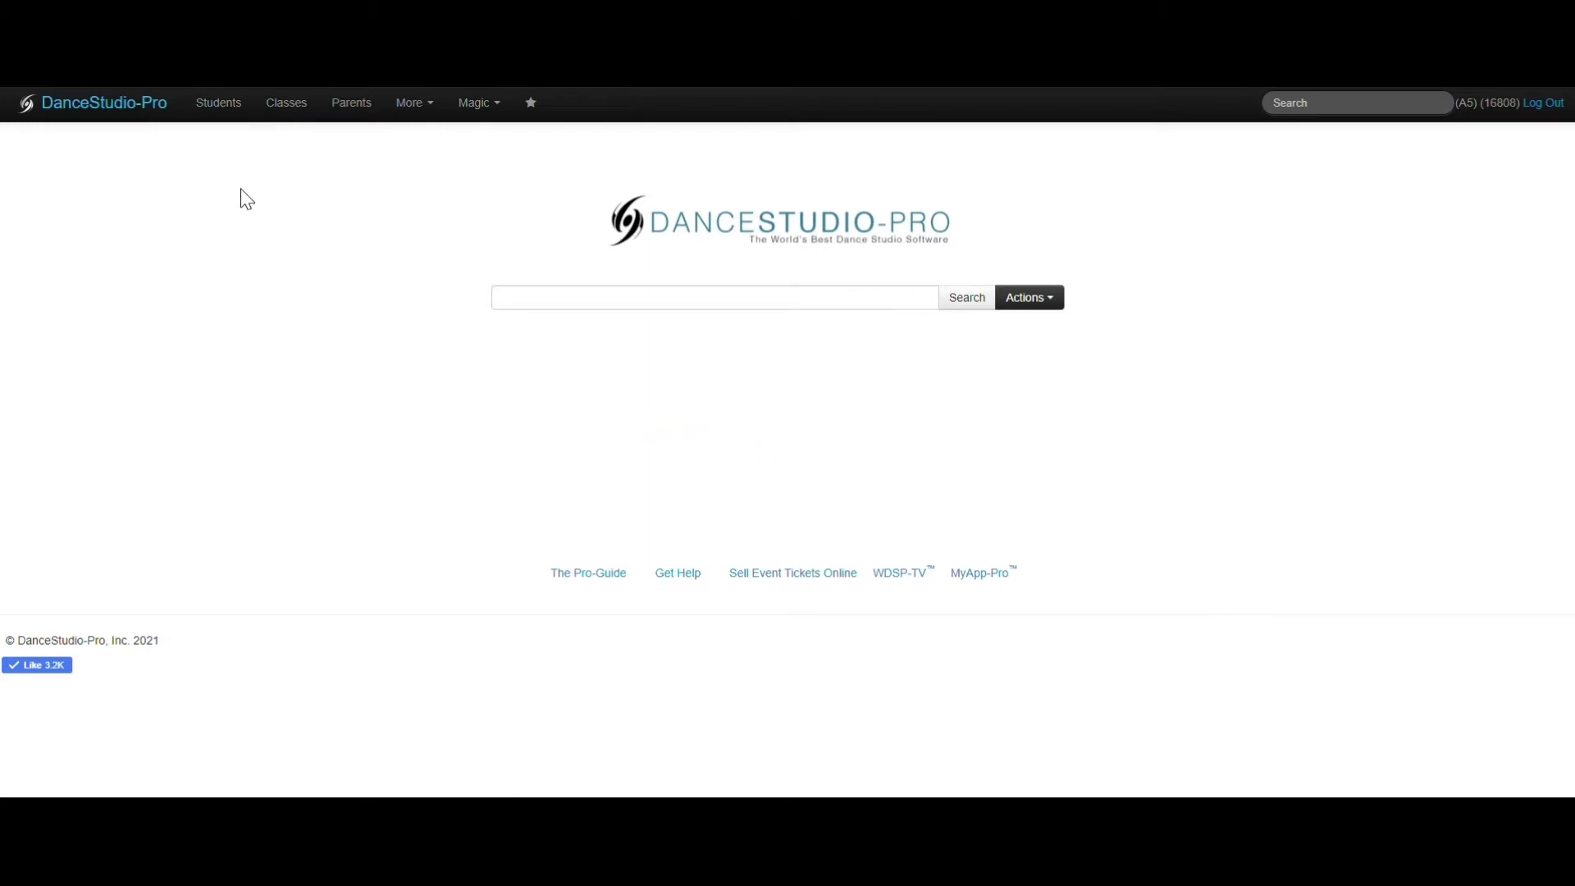
- Go from Classes to Beginner Ballet's Costumes page
{"action": "left_click", "coordinate": [300, 113]}
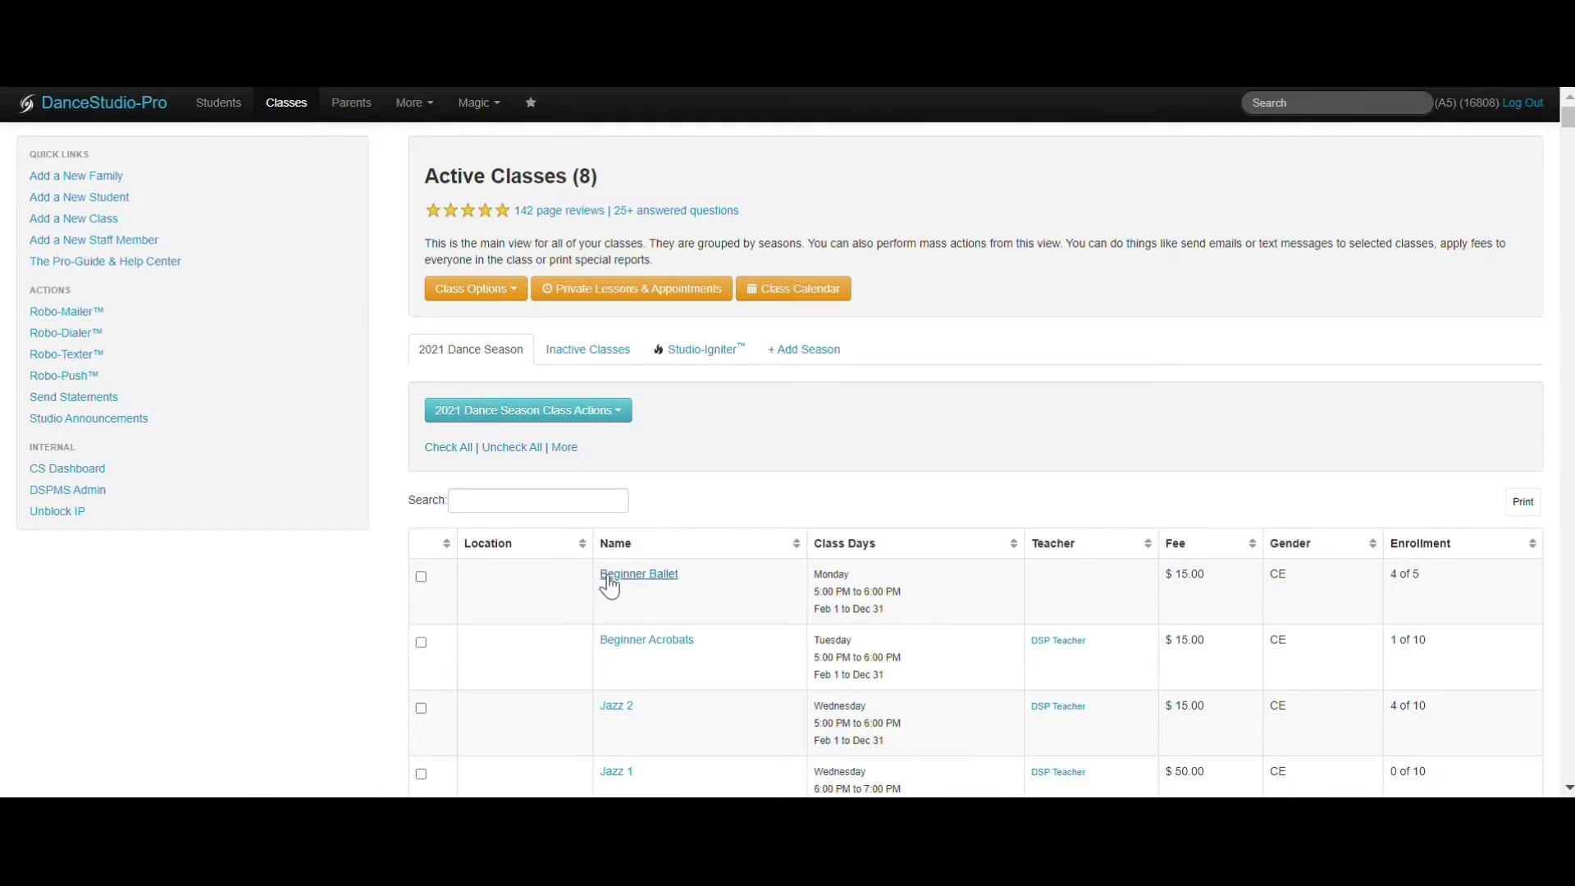
{"action": "left_click", "coordinate": [670, 580]}
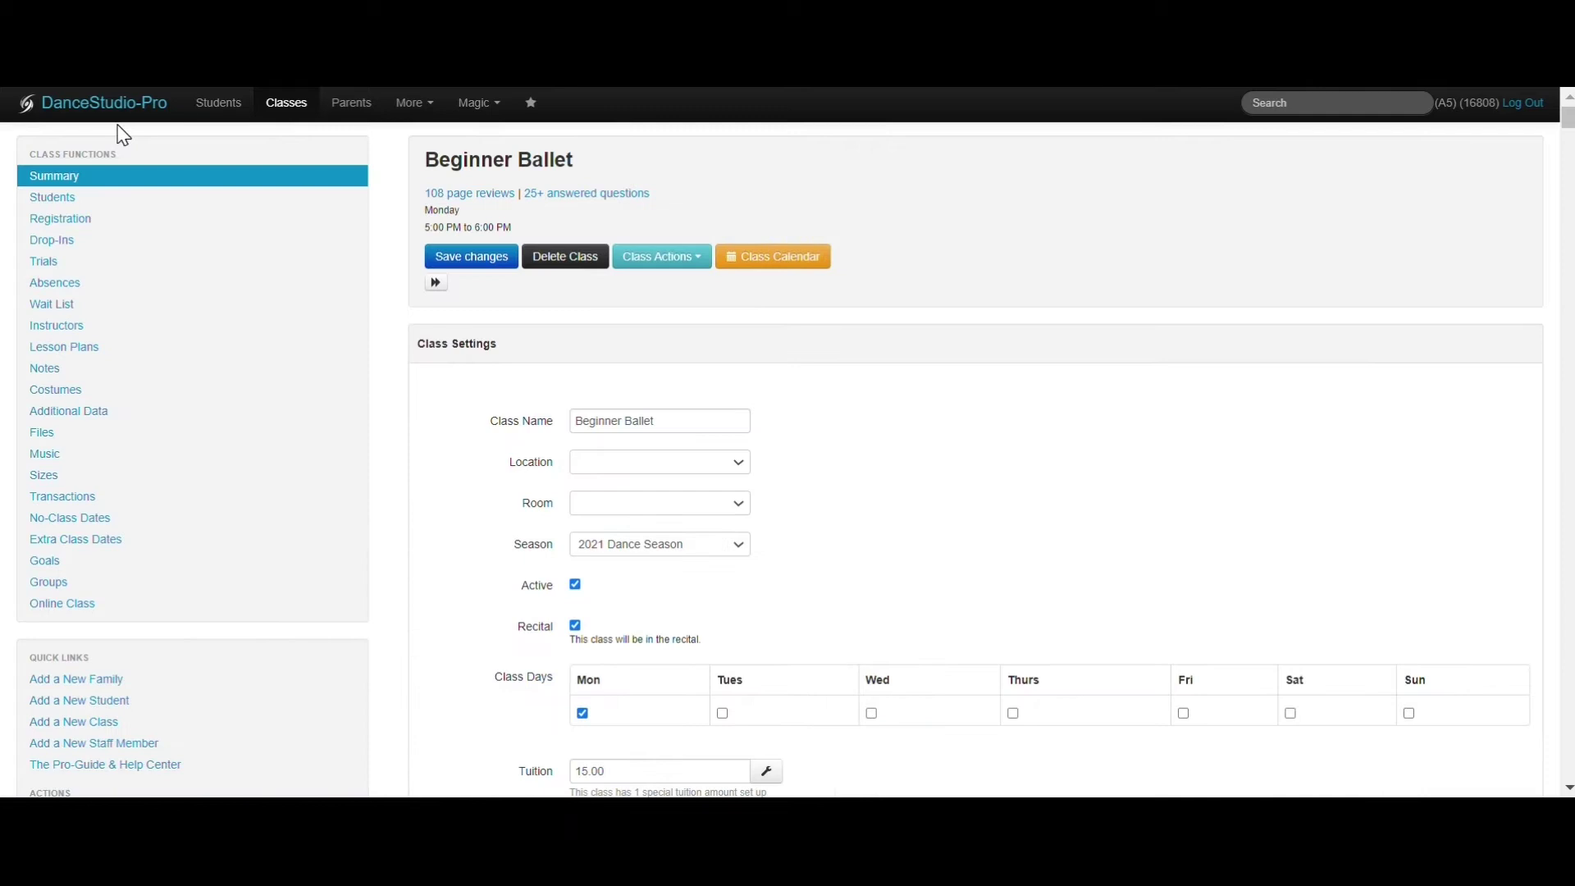
{"action": "left_click", "coordinate": [136, 404]}
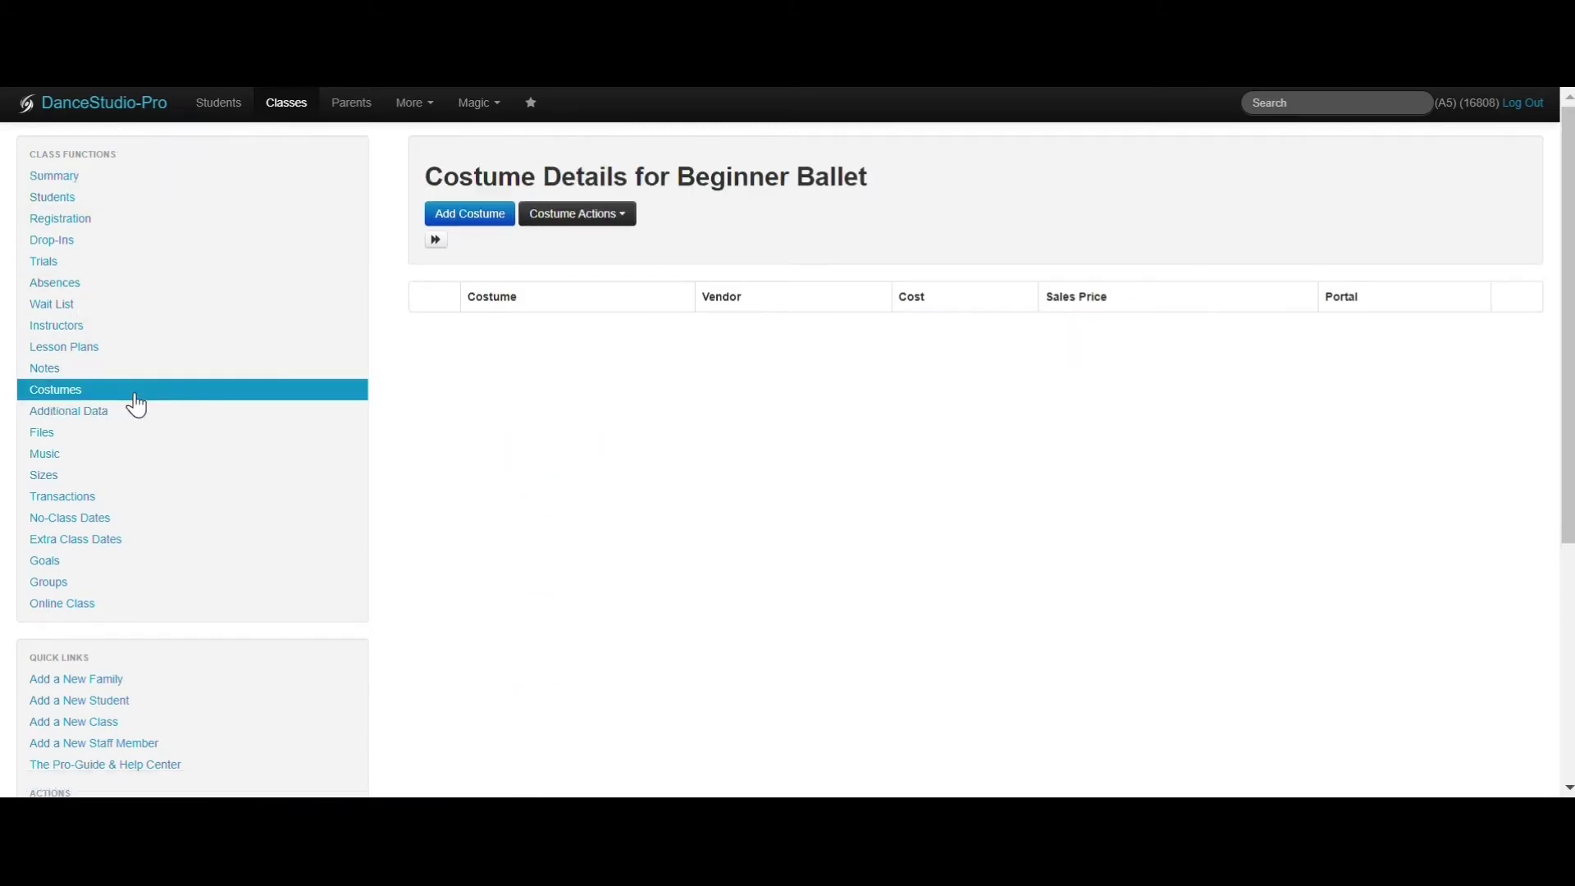
- Add a costume named 'Beginner Ballet' and choose Weissman Costumes as its vendor
{"action": "left_click", "coordinate": [489, 221]}
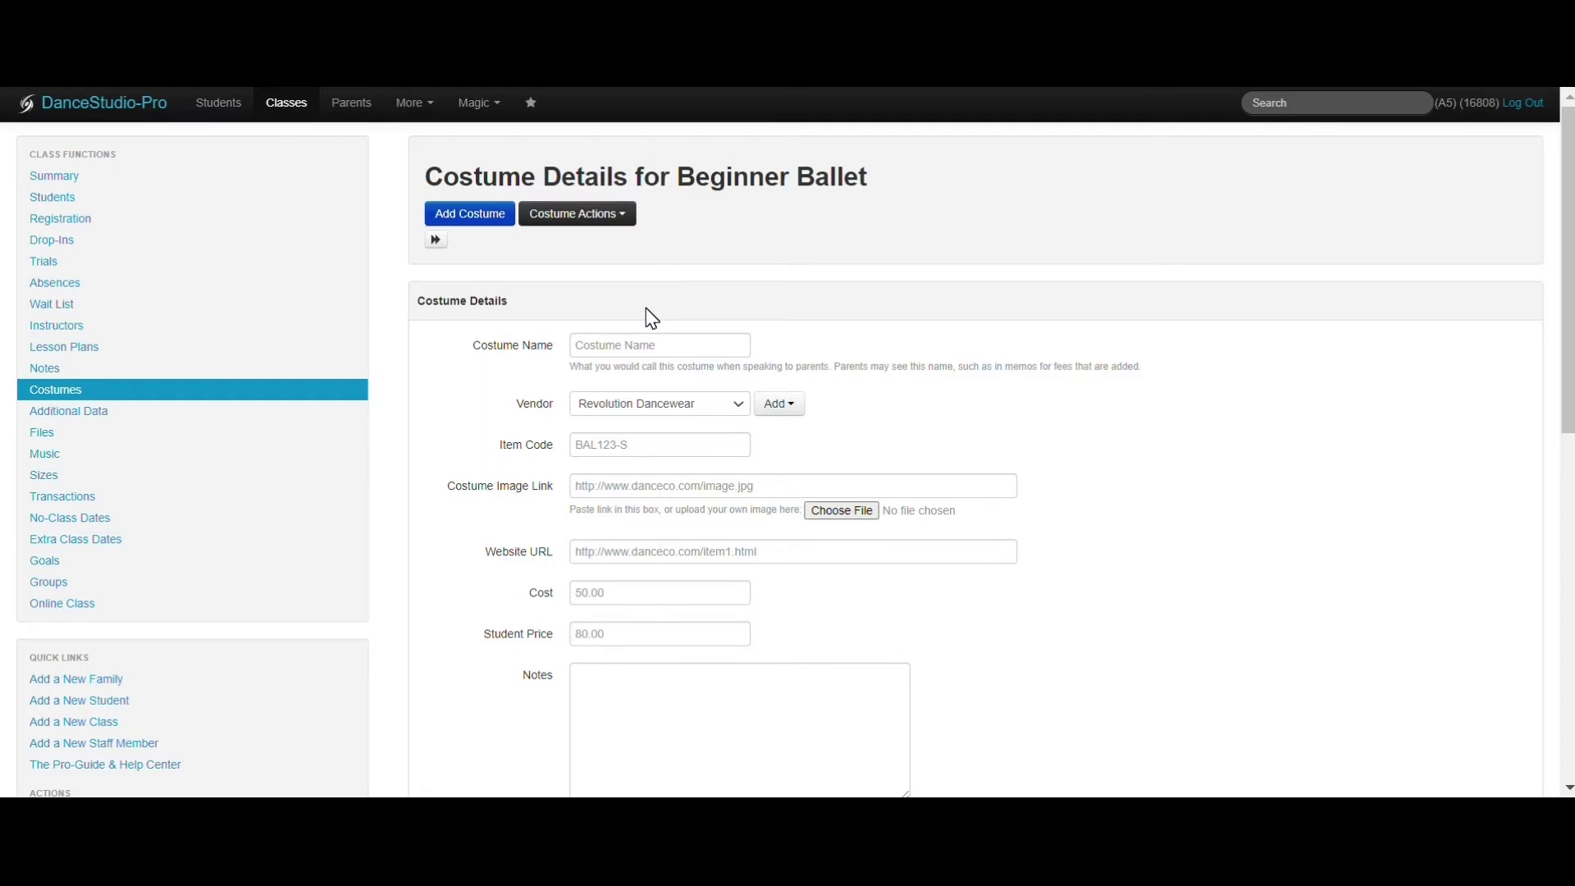
{"action": "left_click", "coordinate": [648, 345]}
{"action": "type", "text": "B"}
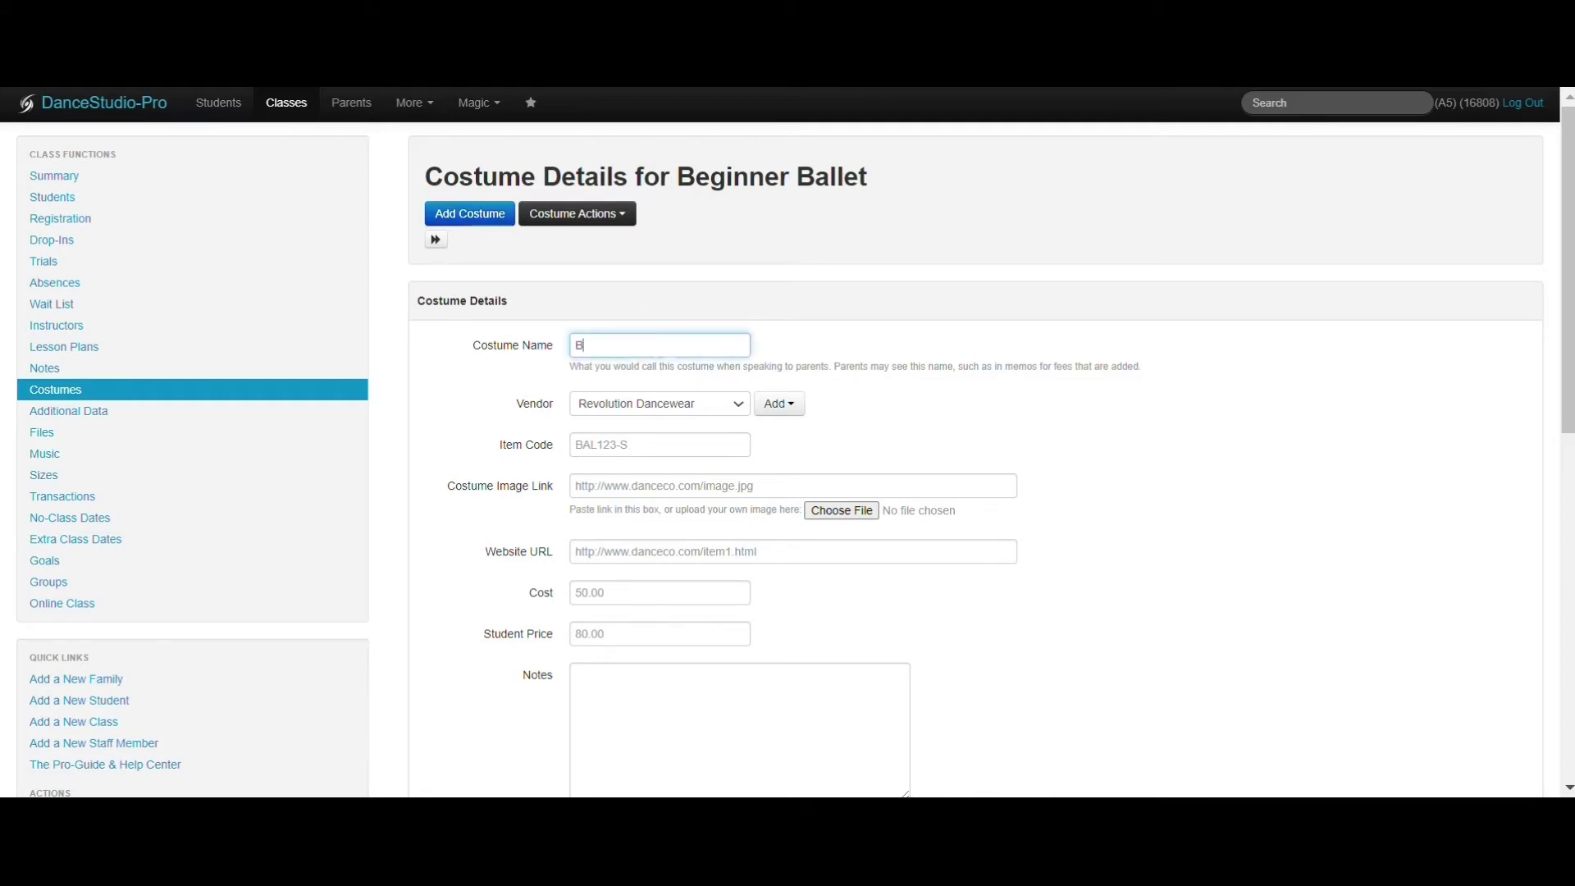
{"action": "type", "text": "eginner Ballet"}
{"action": "left_click", "coordinate": [737, 411]}
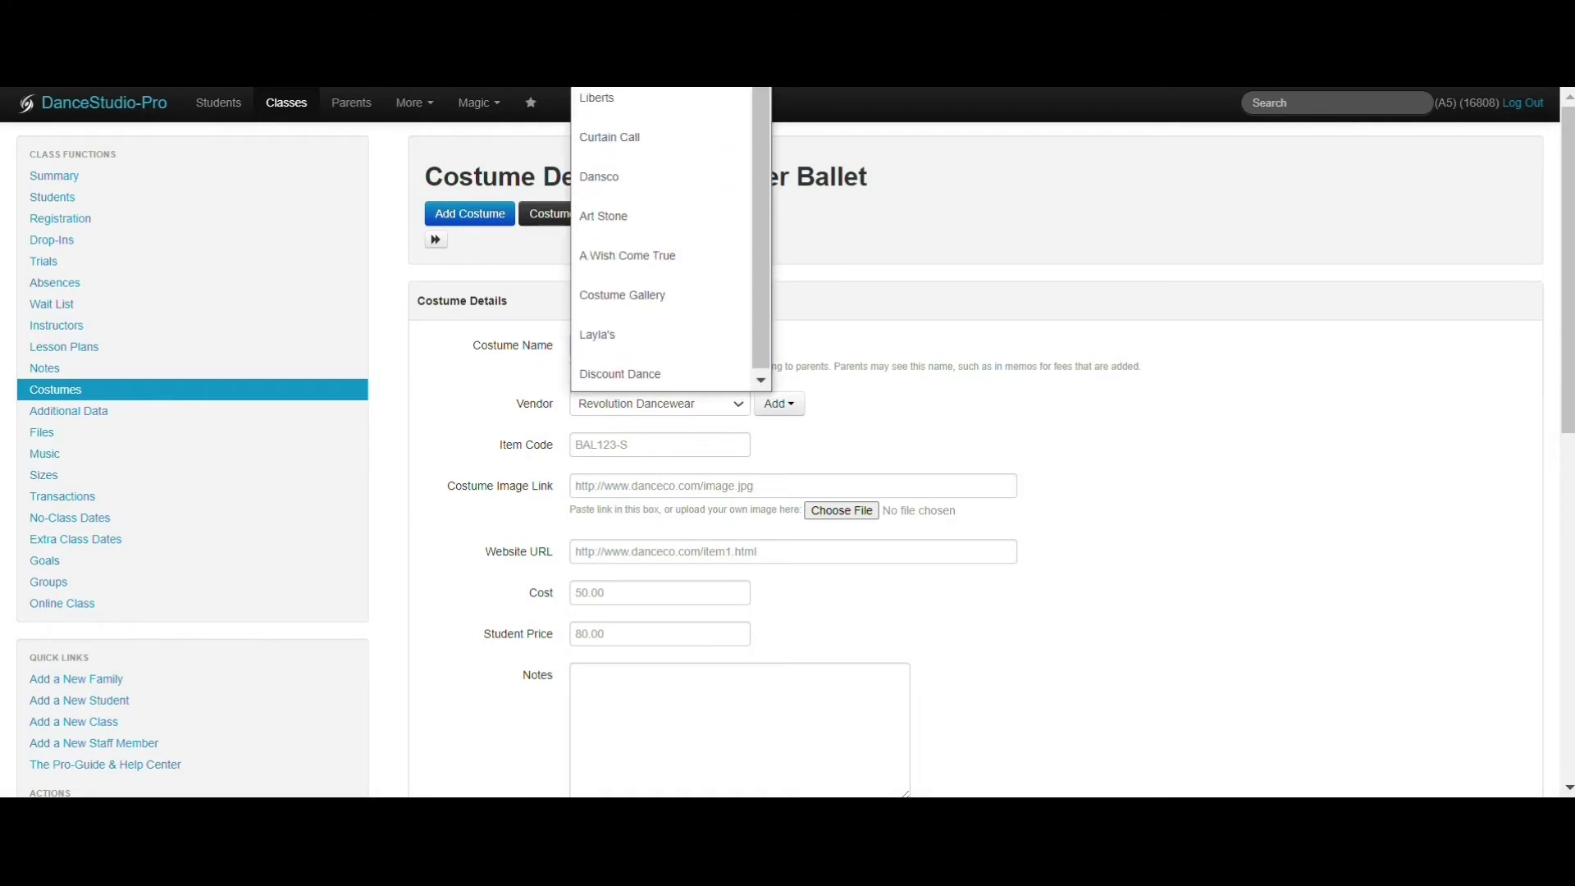
{"action": "left_click", "coordinate": [703, 116]}
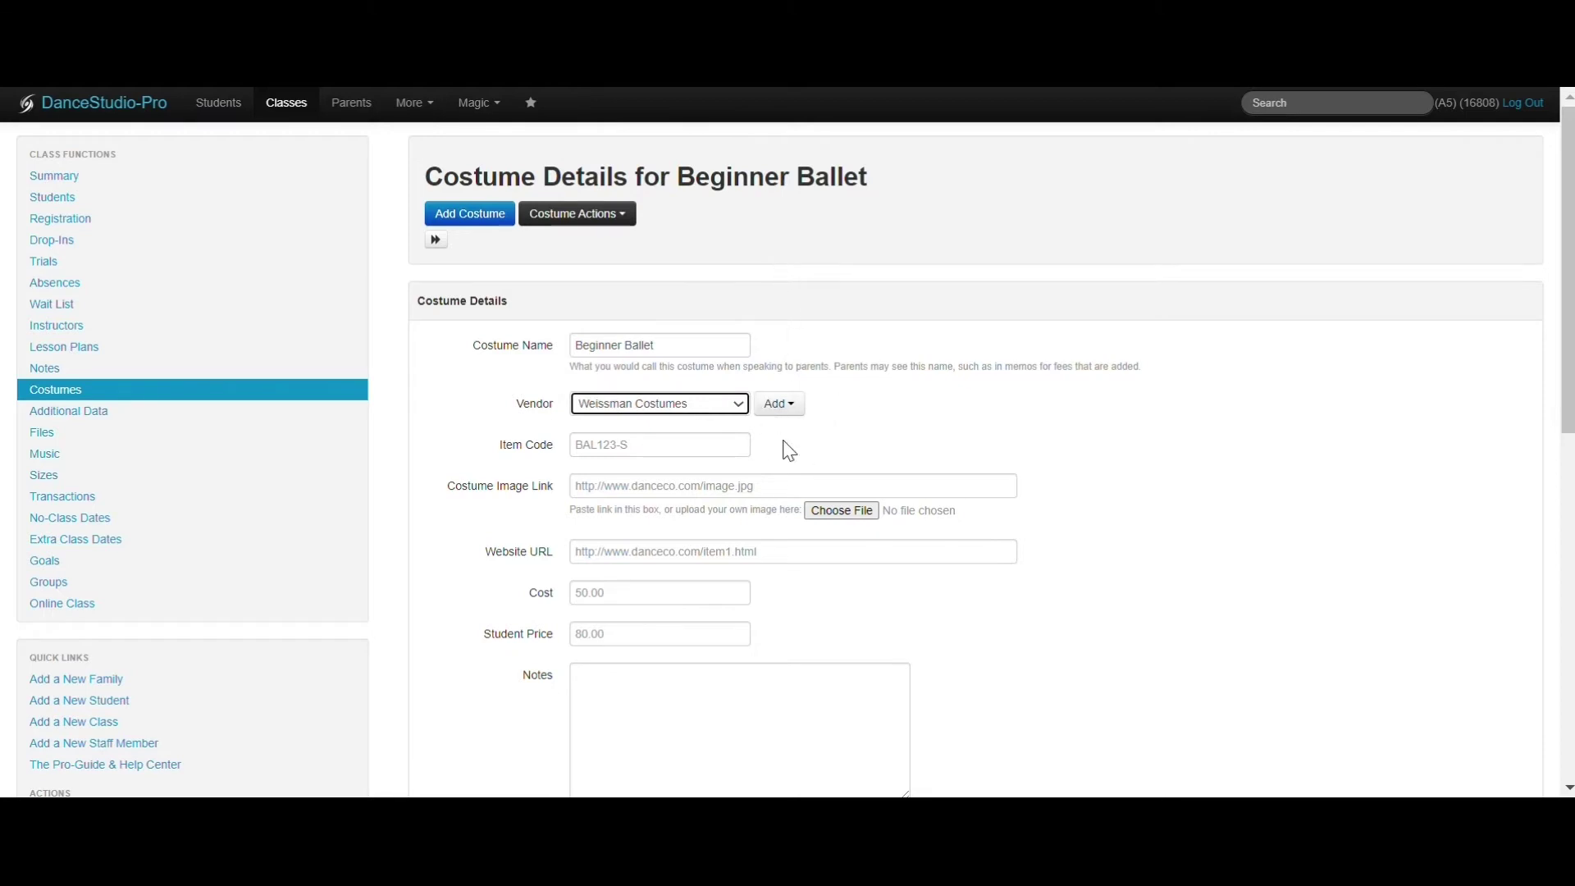
{"action": "left_click", "coordinate": [796, 405]}
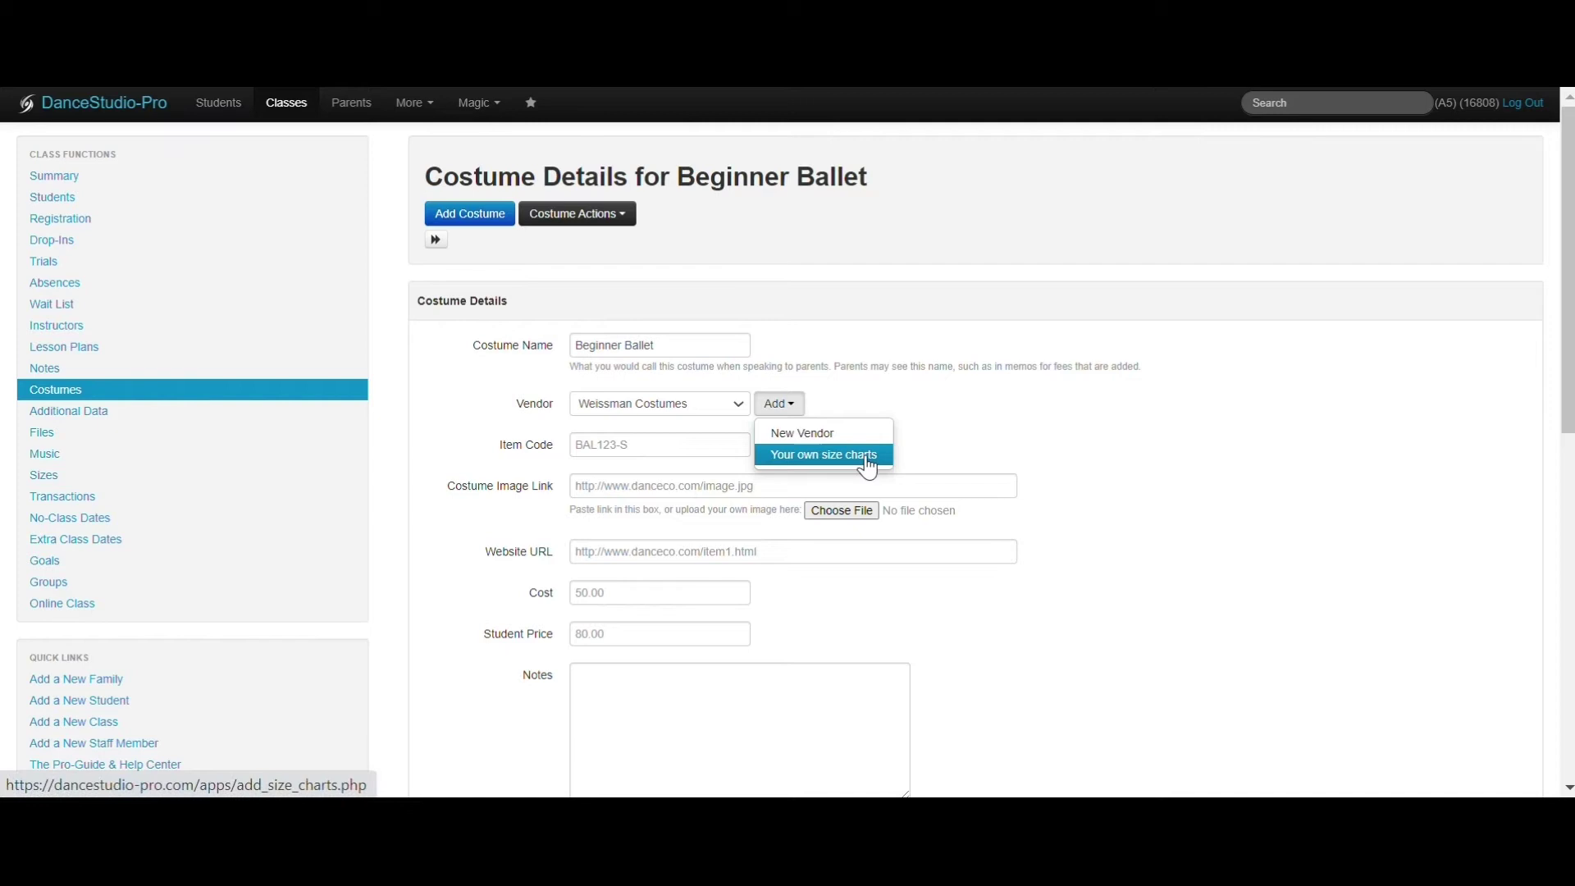
{"action": "left_click", "coordinate": [1024, 436]}
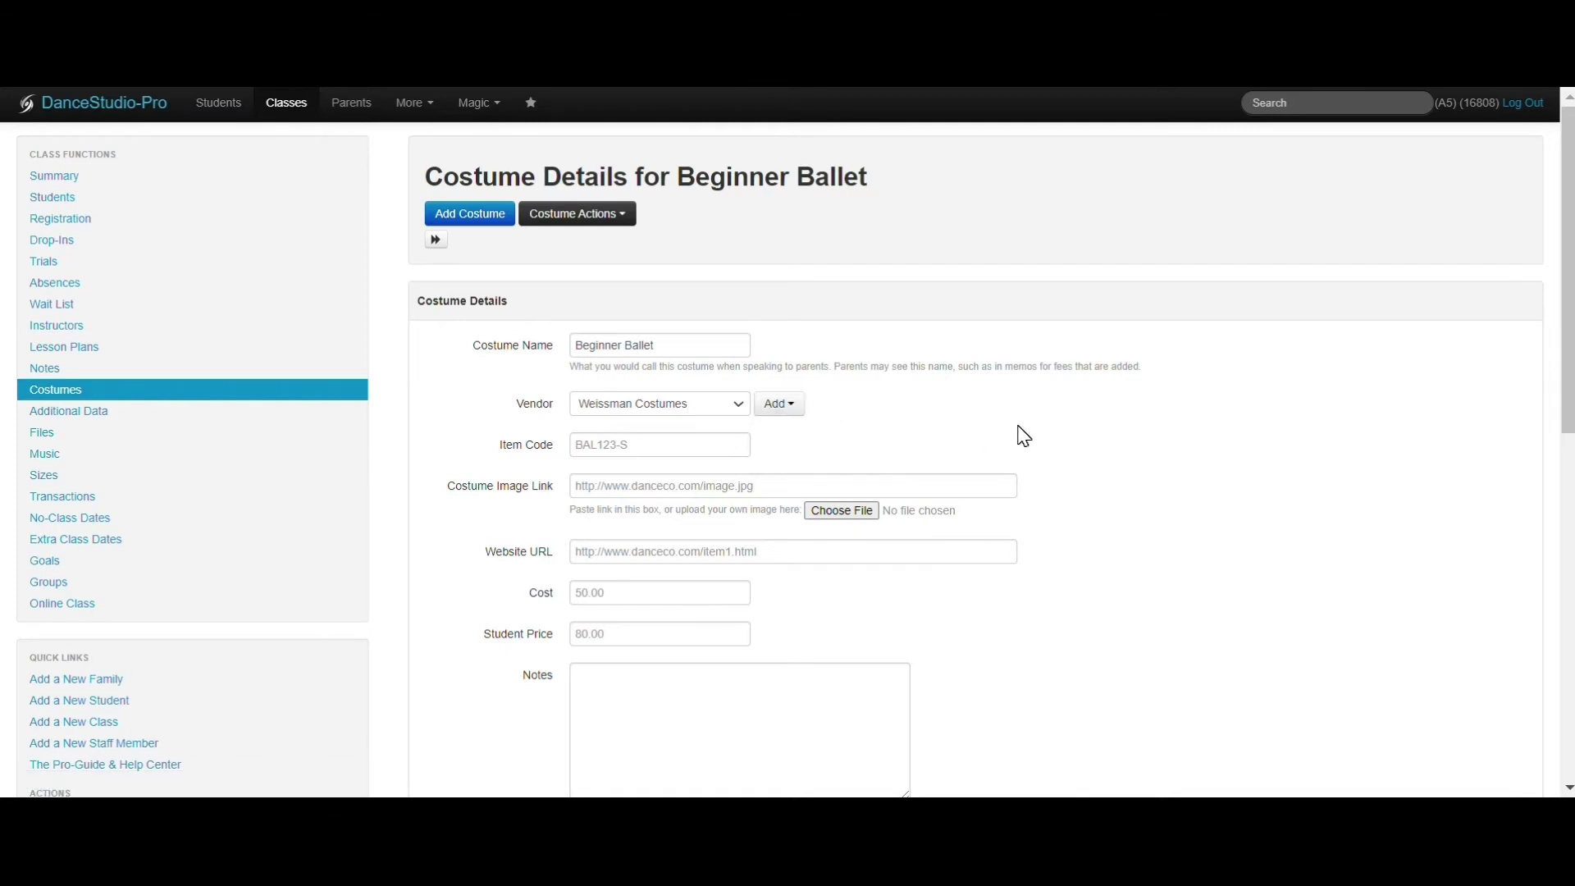
- Enter cost 50.00, student price 80.00 and the note 'Skin-Tone Tights' on the costume form
{"action": "left_click", "coordinate": [694, 443]}
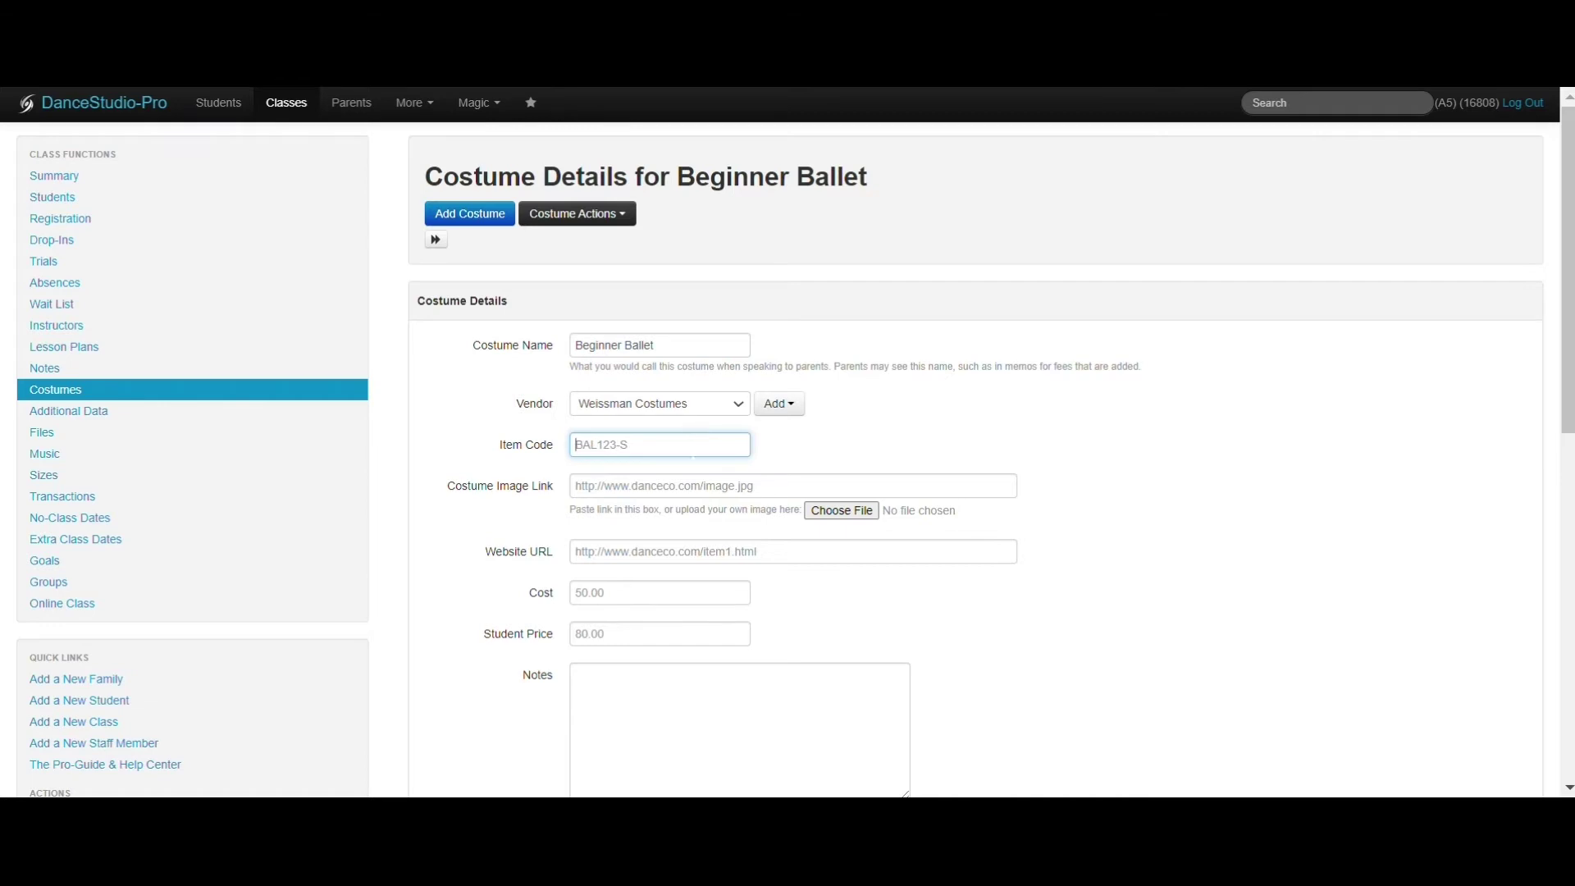
{"action": "key", "text": "Tab"}
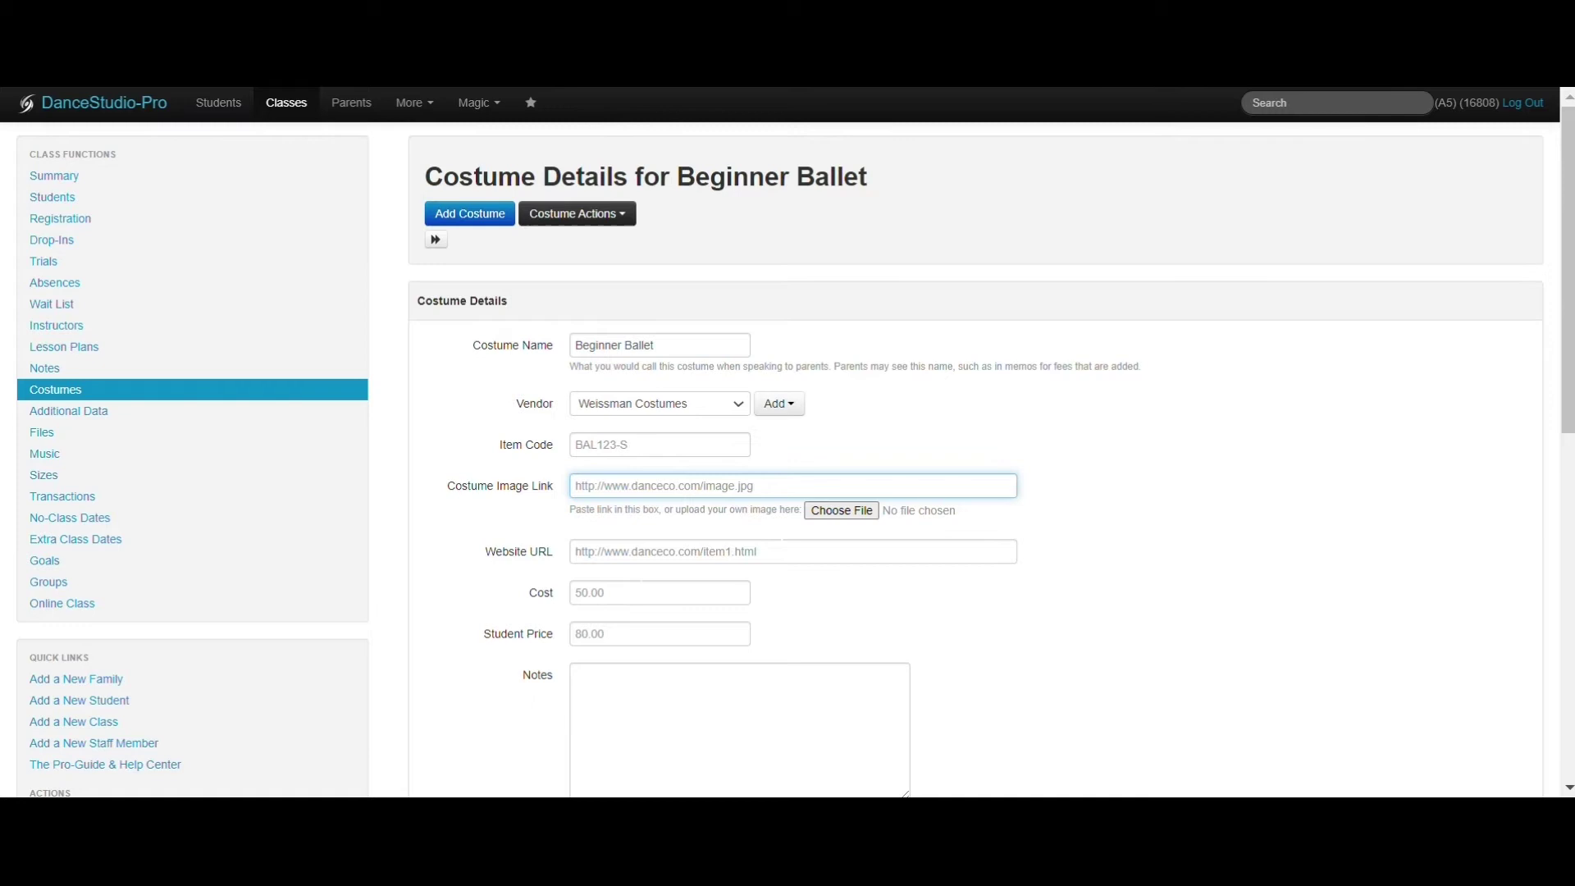
{"action": "left_click", "coordinate": [576, 592]}
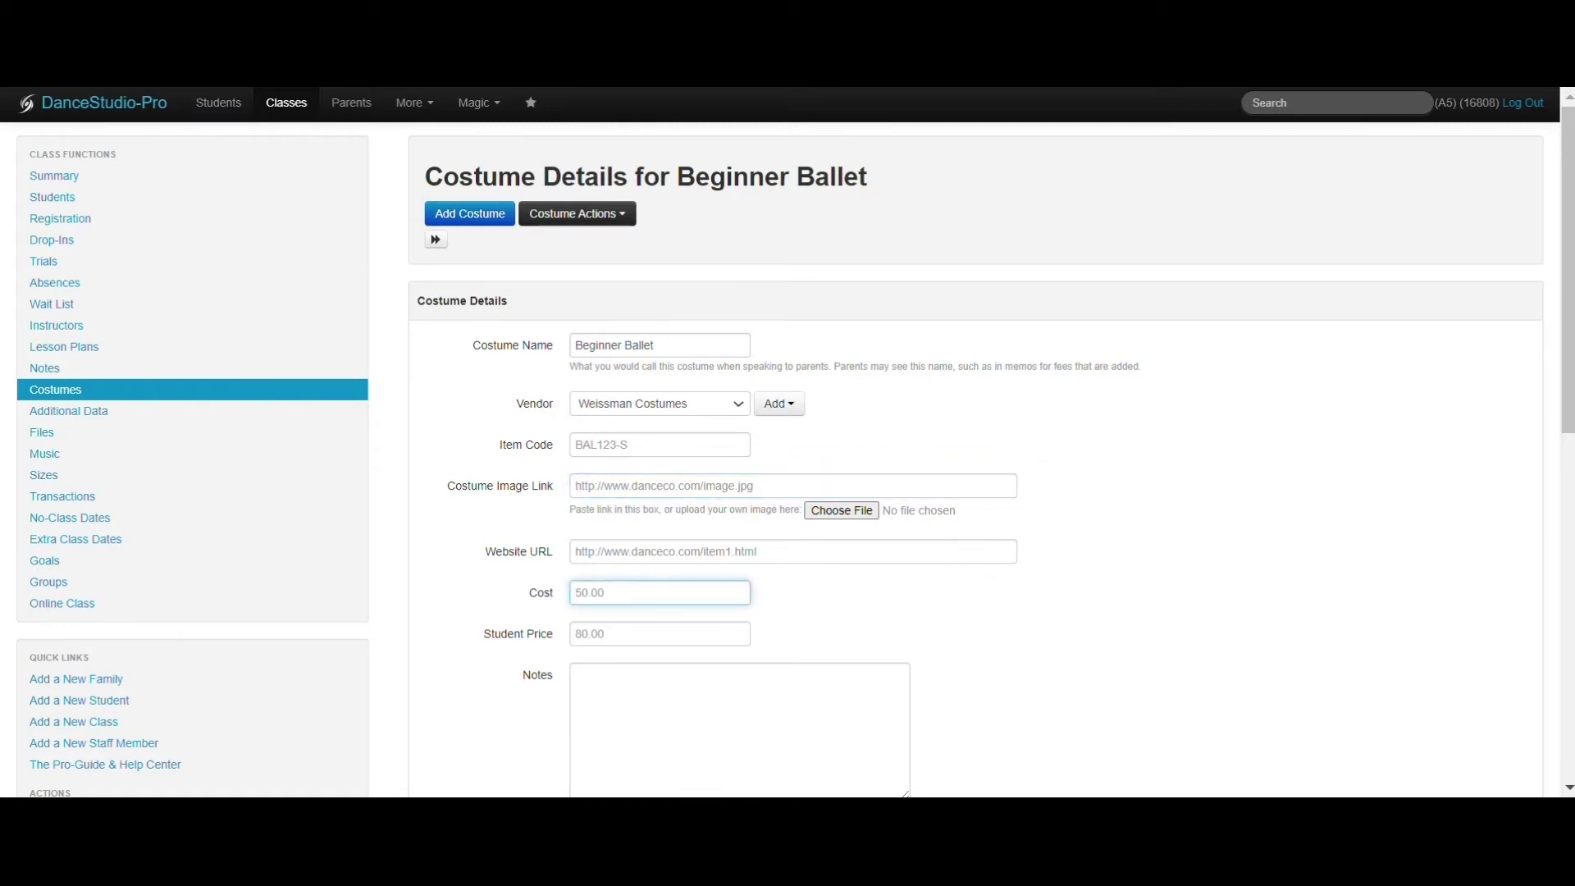
{"action": "type", "text": "50.00"}
{"action": "key", "text": "Tab"}
{"action": "type", "text": "80"}
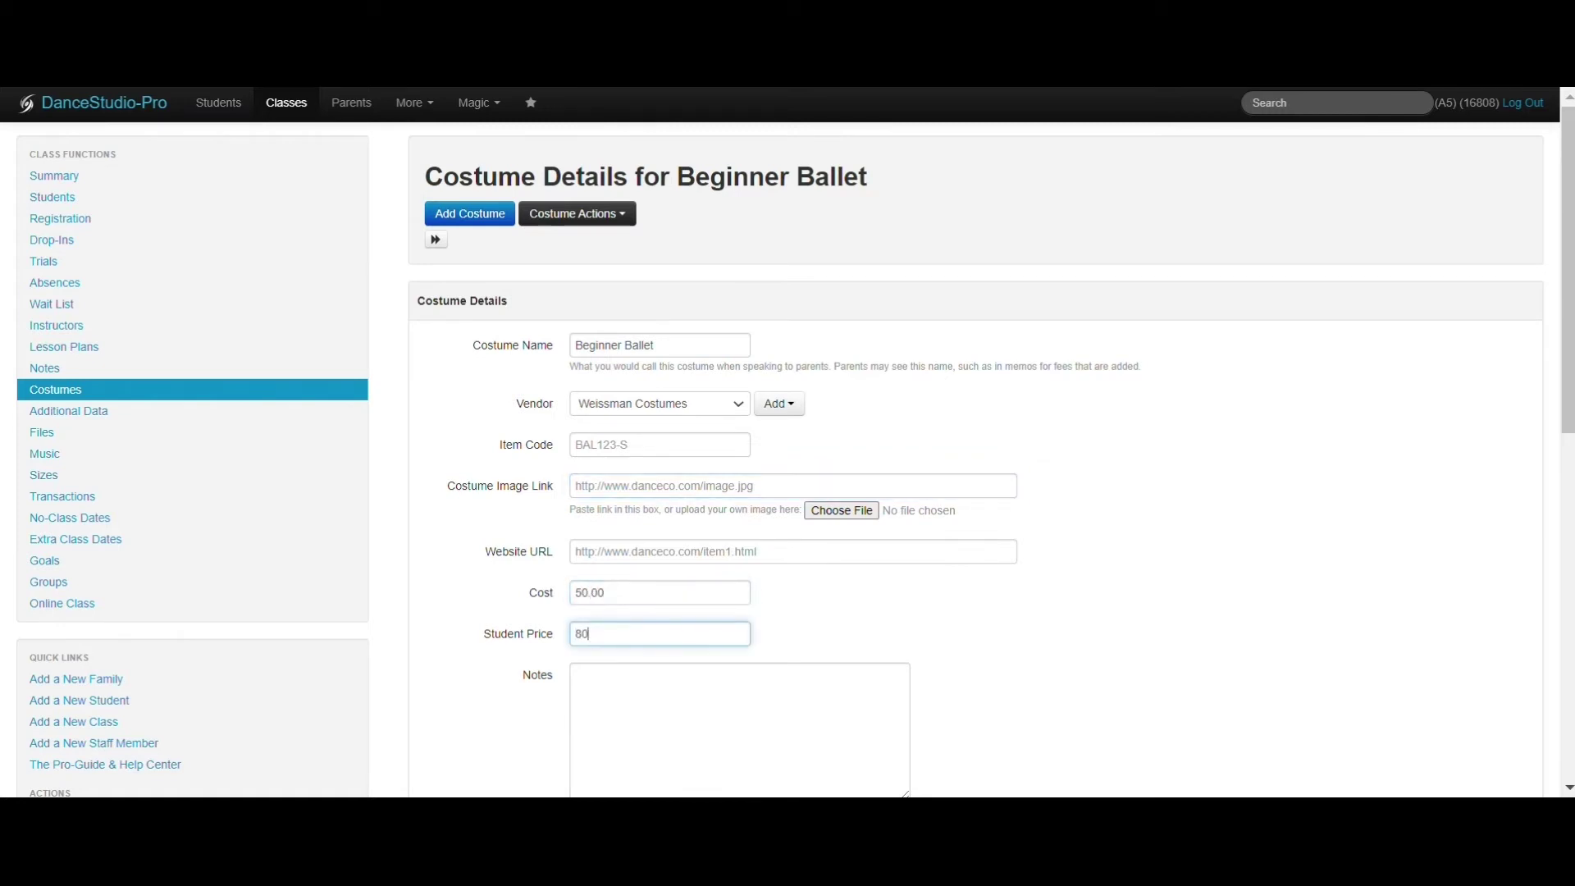
{"action": "type", "text": ".00"}
{"action": "left_click", "coordinate": [577, 675]}
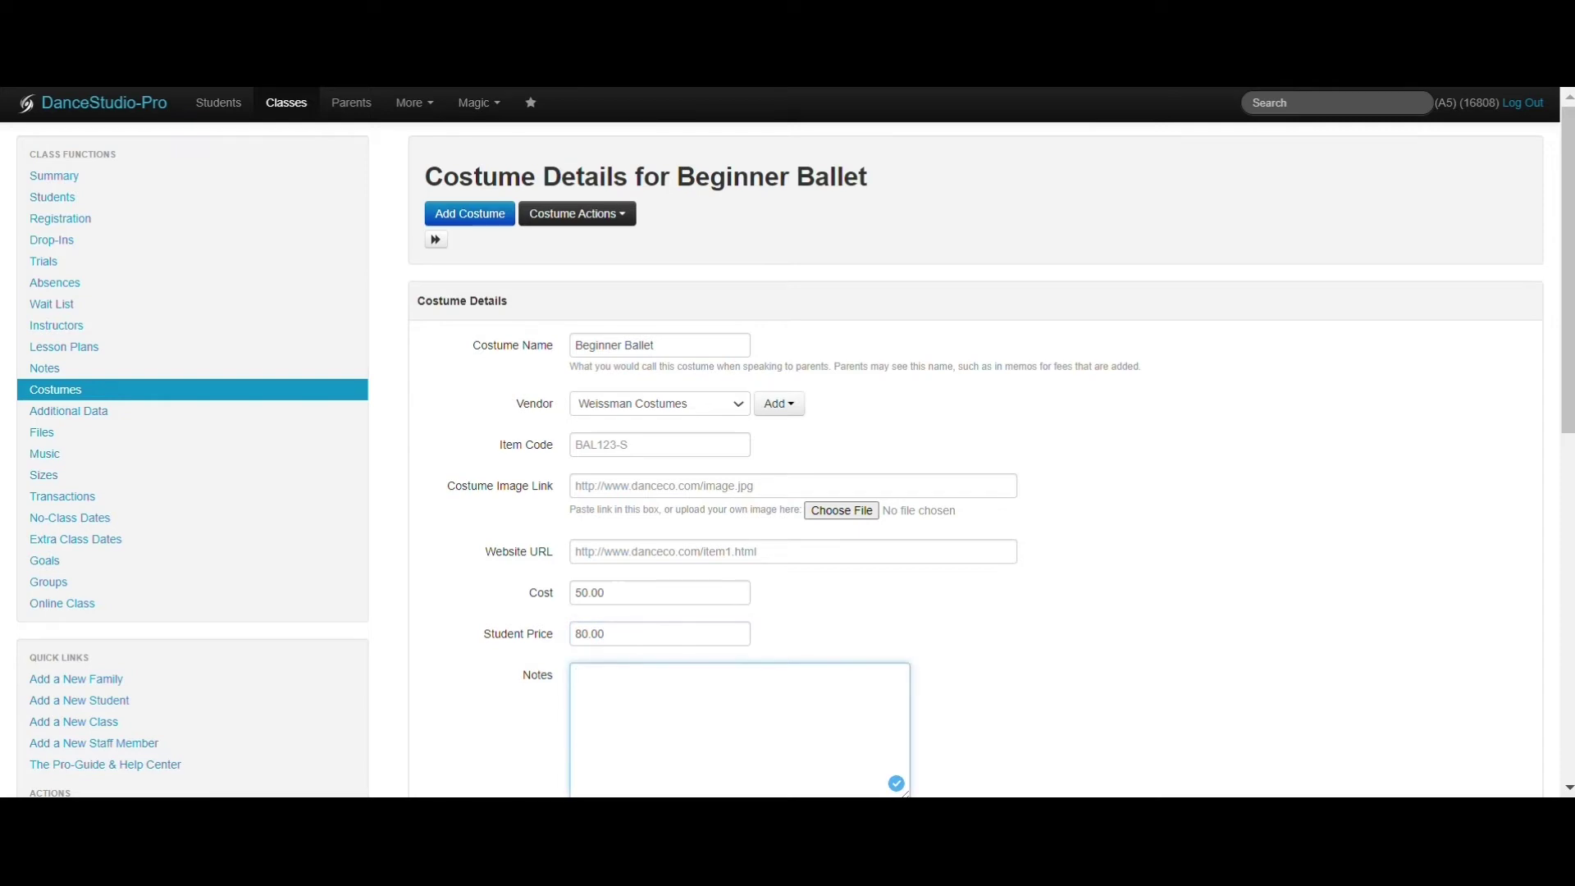
{"action": "type", "text": "Skin-Tone Tights"}
{"action": "scroll", "coordinate": [942, 629], "scroll_direction": "down", "scroll_amount": 5}
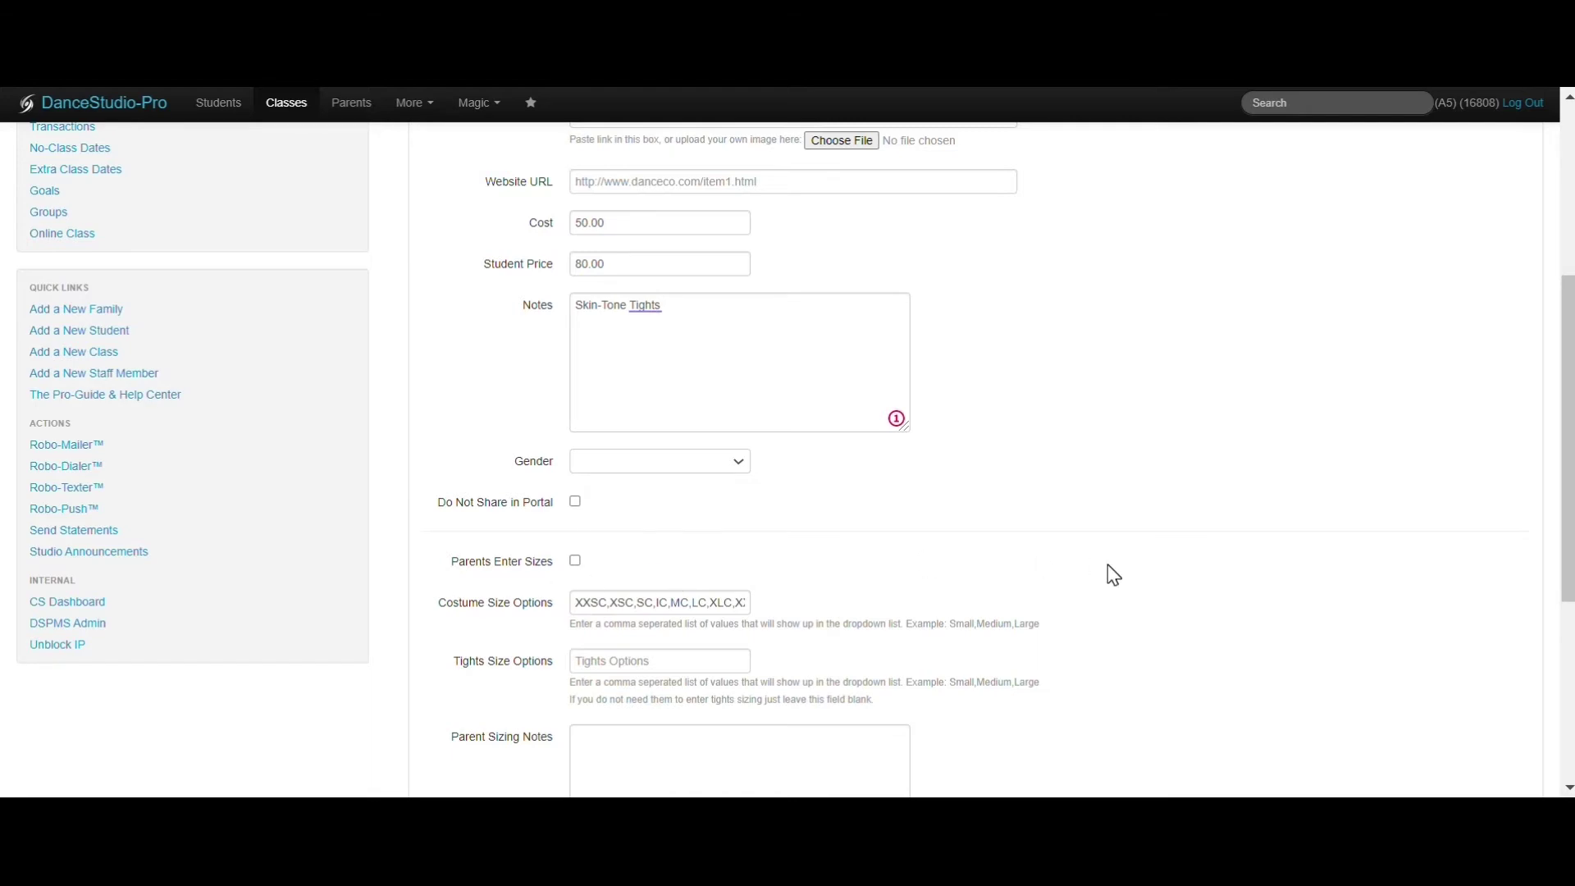
{"action": "scroll", "coordinate": [1108, 564], "scroll_direction": "down", "scroll_amount": 5}
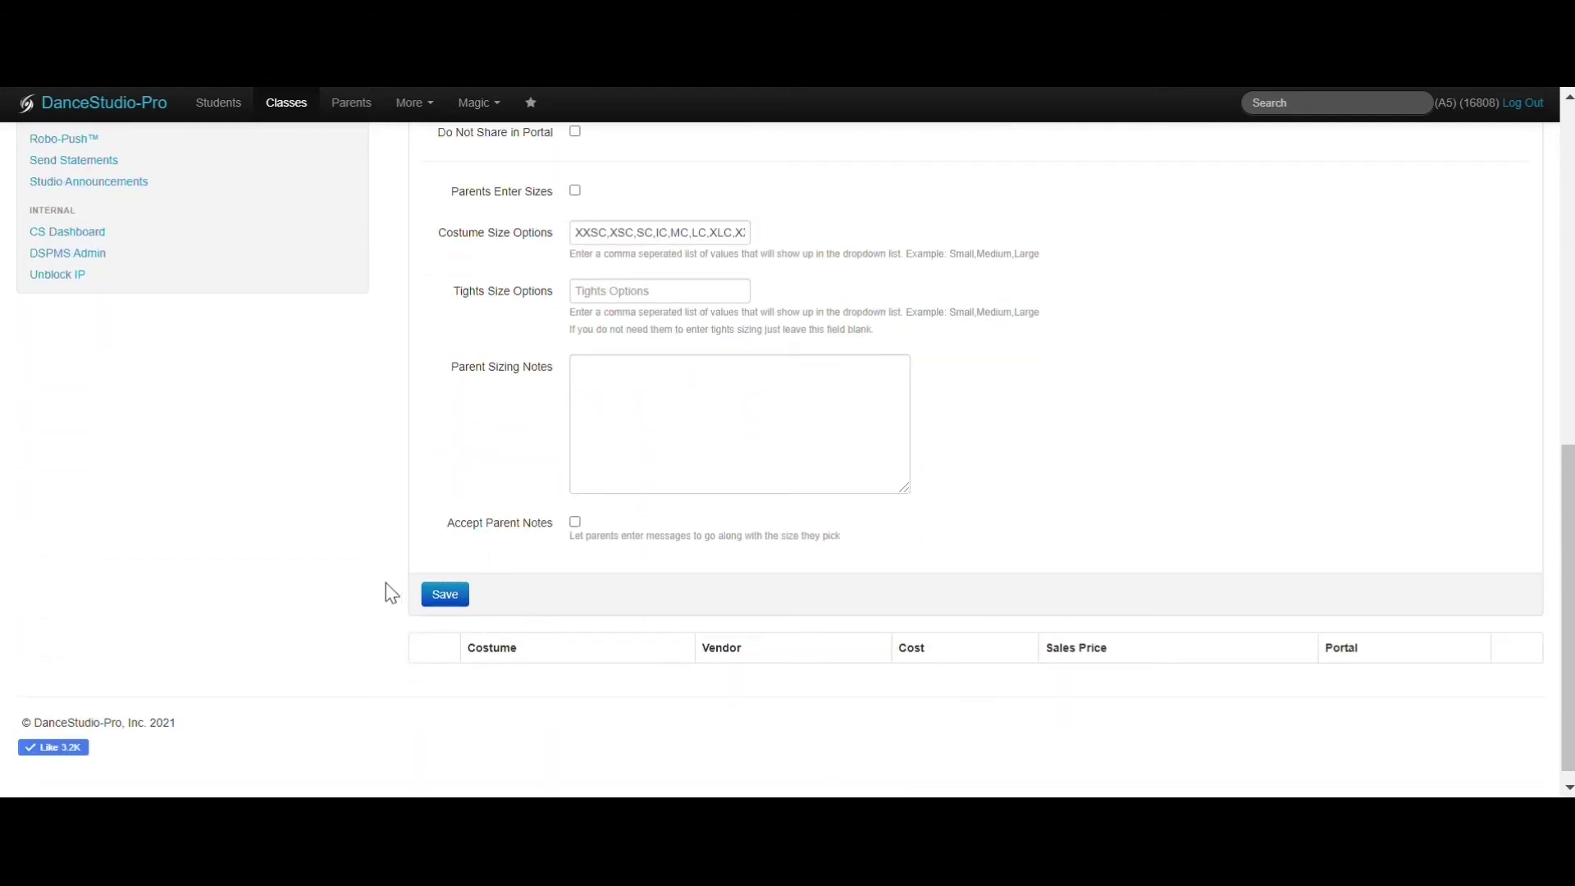
- Save the costume and bring up the Actions dropdown on its Beginner Ballet row
{"action": "left_click", "coordinate": [443, 594]}
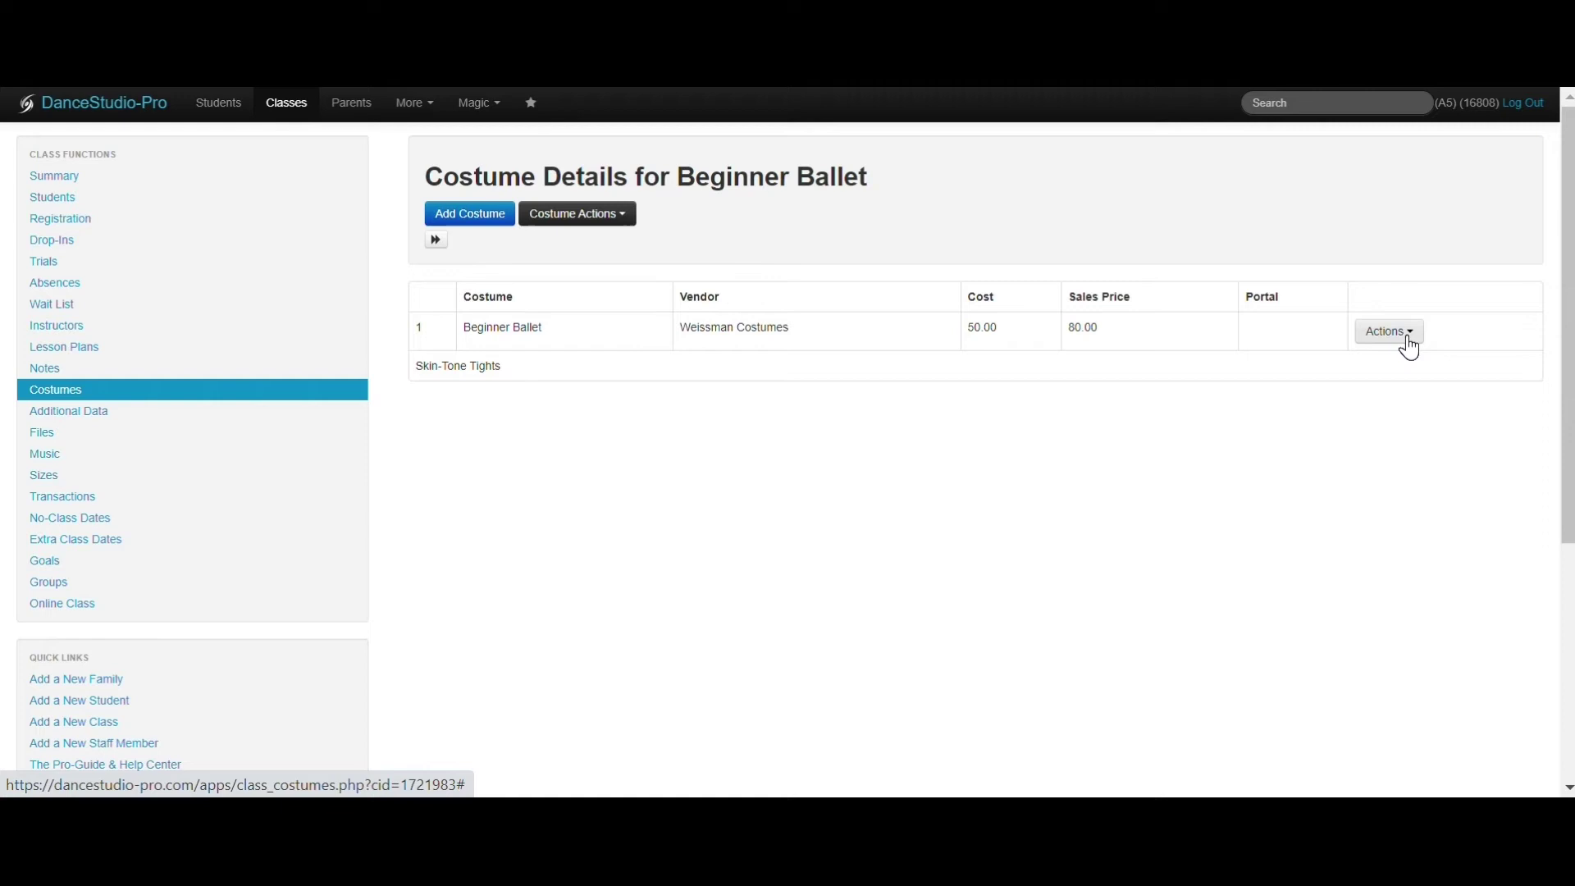
{"action": "left_click", "coordinate": [1410, 348]}
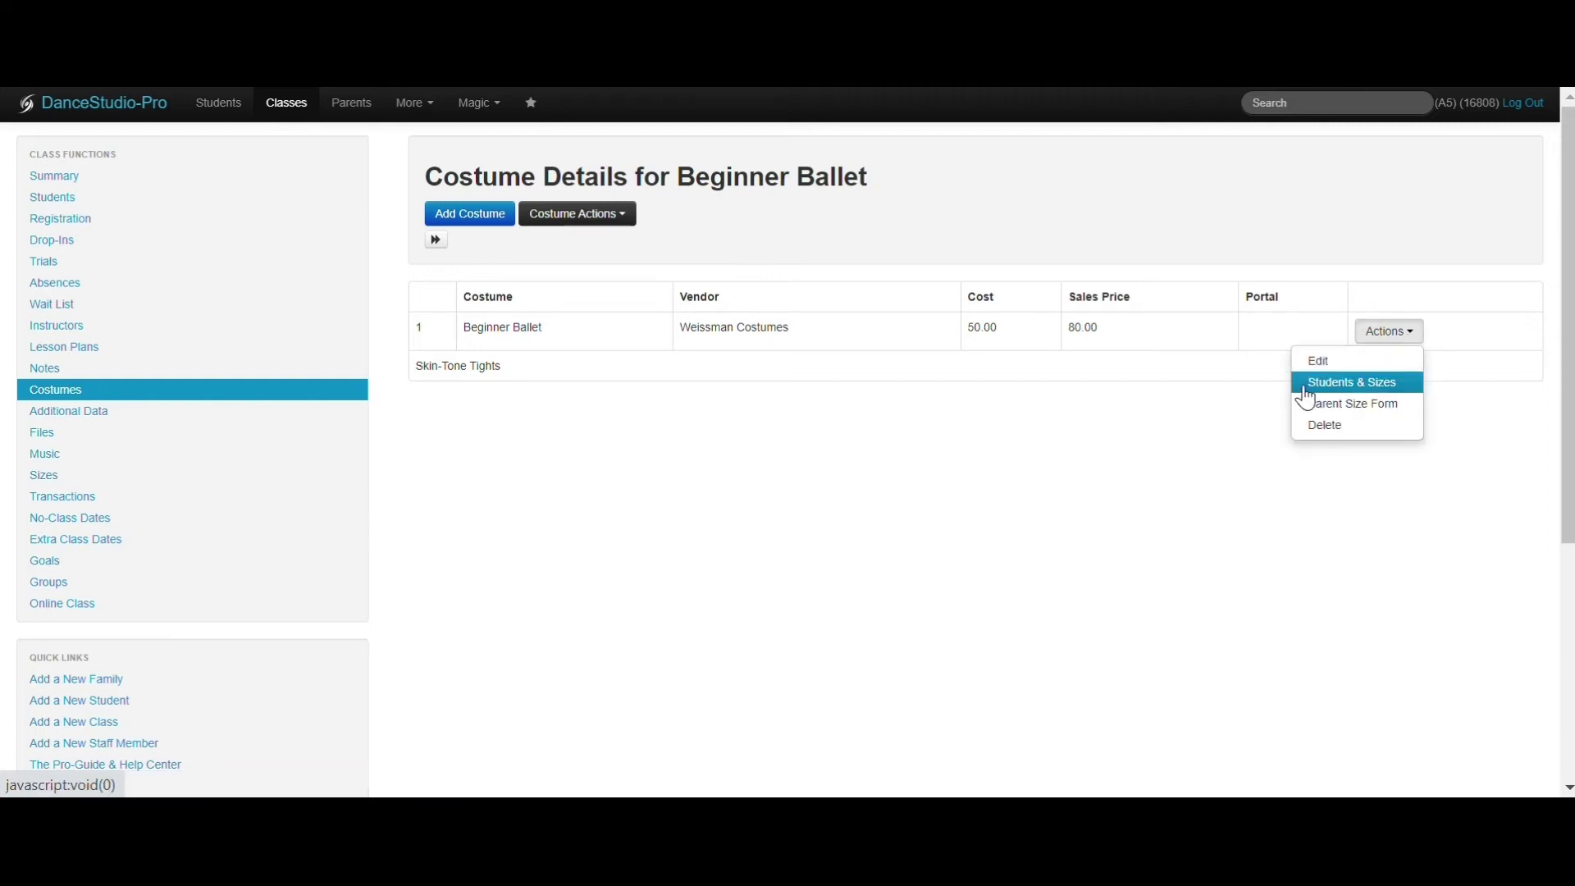
- In Students & Sizes, change the second order size from MC to IC, uncheck the last student, and save
{"action": "left_click", "coordinate": [1418, 384]}
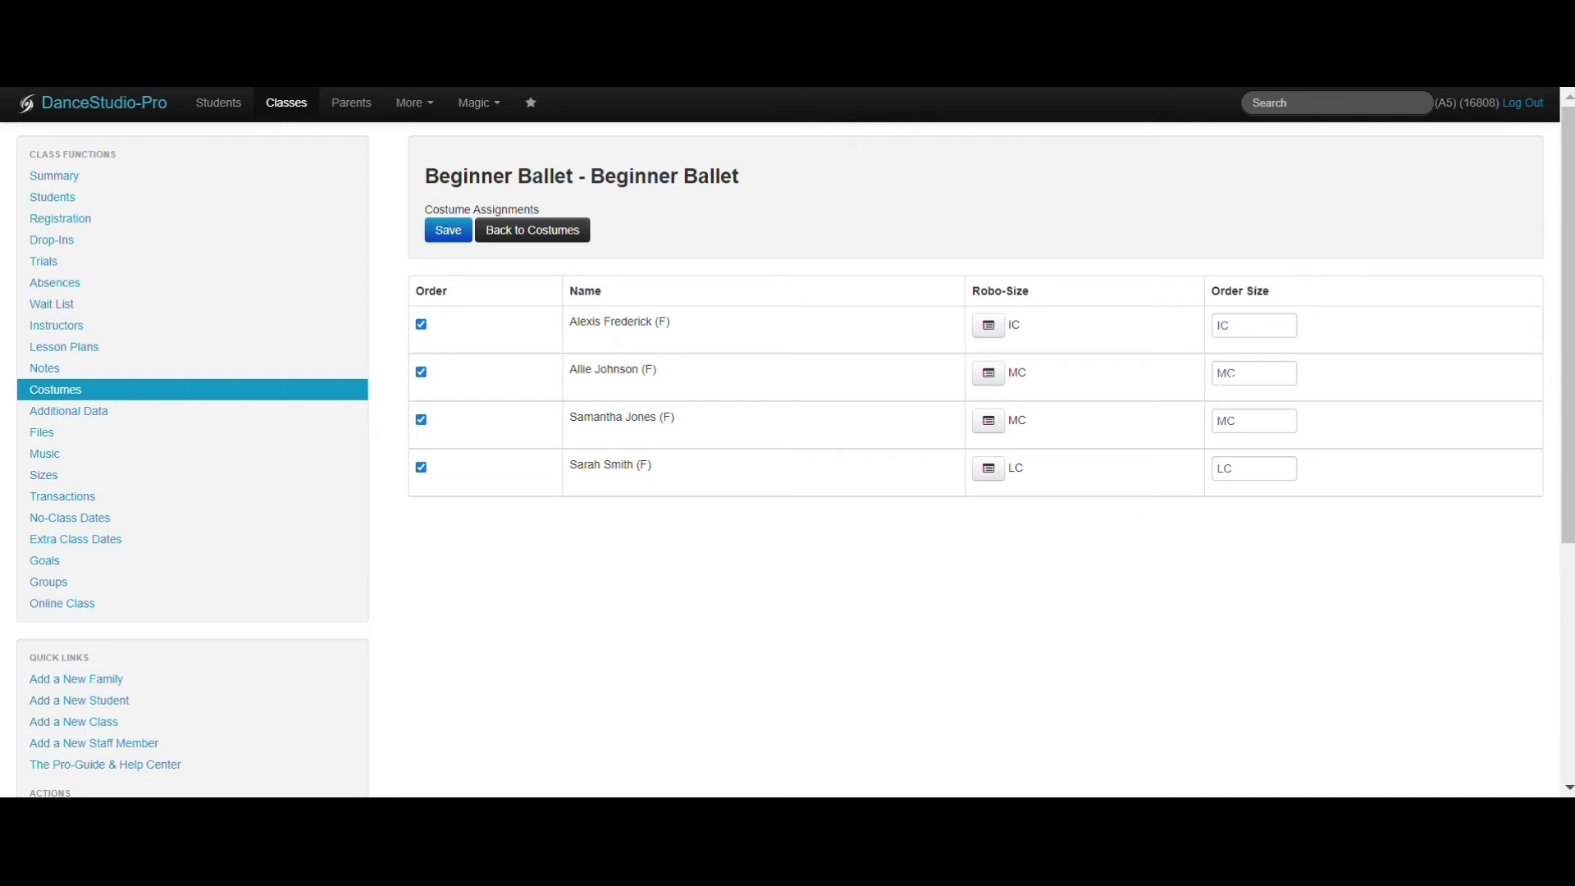
{"action": "left_click_drag", "start_coordinate": [1268, 373], "coordinate": [1208, 363]}
{"action": "type", "text": "IC"}
{"action": "left_click", "coordinate": [422, 467]}
{"action": "left_click", "coordinate": [446, 232]}
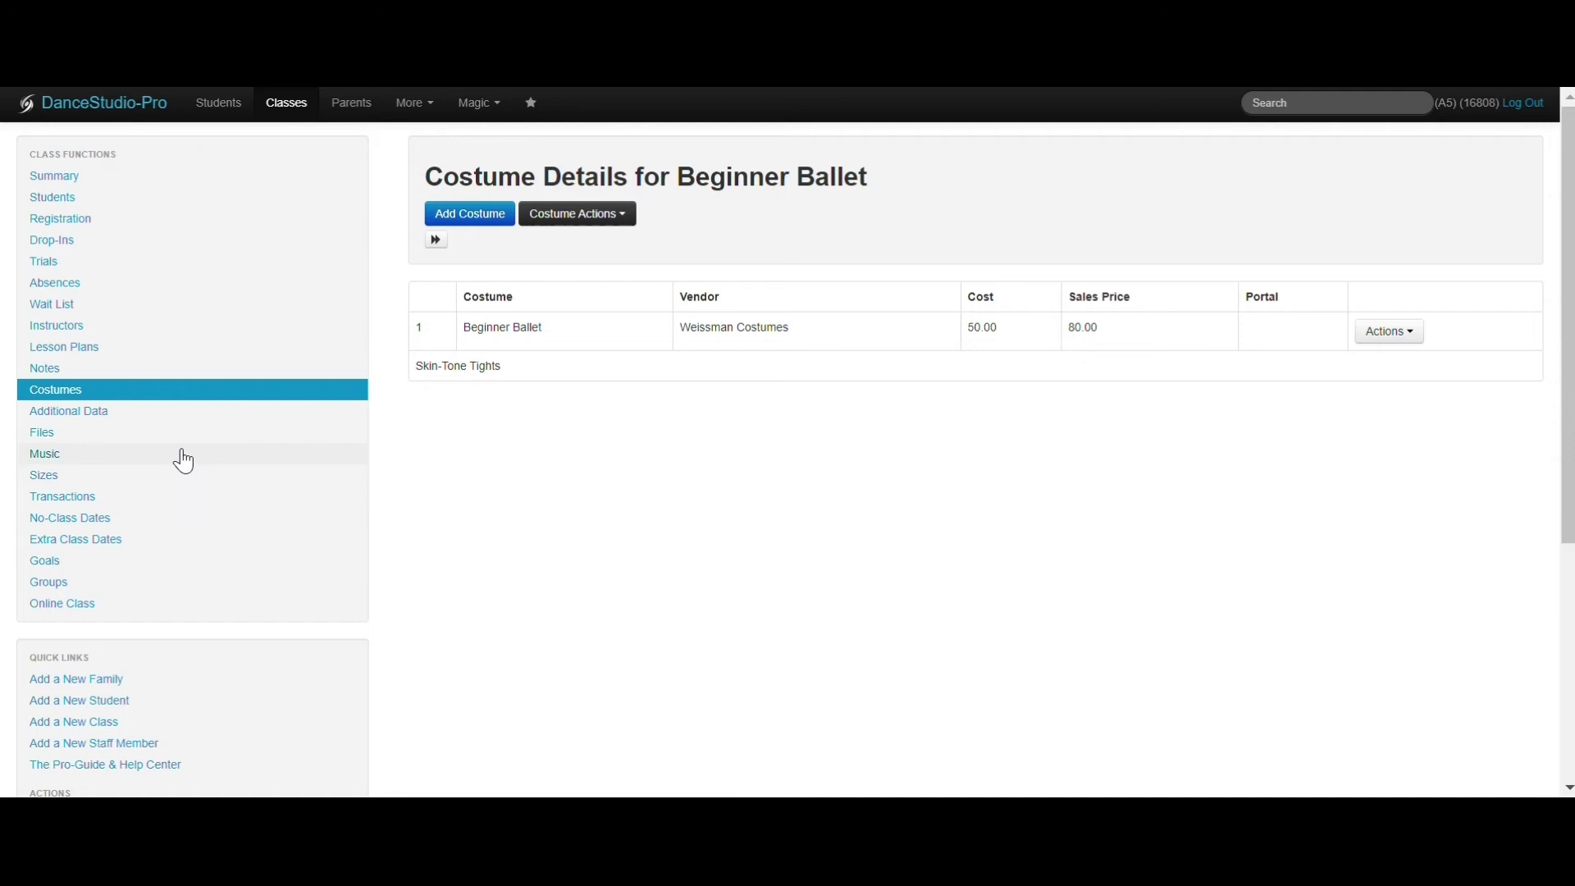
- Show the Beginner Ballet Class Sizes sheet with girth values 45, 47, 47 and 51
{"action": "left_click", "coordinate": [87, 487]}
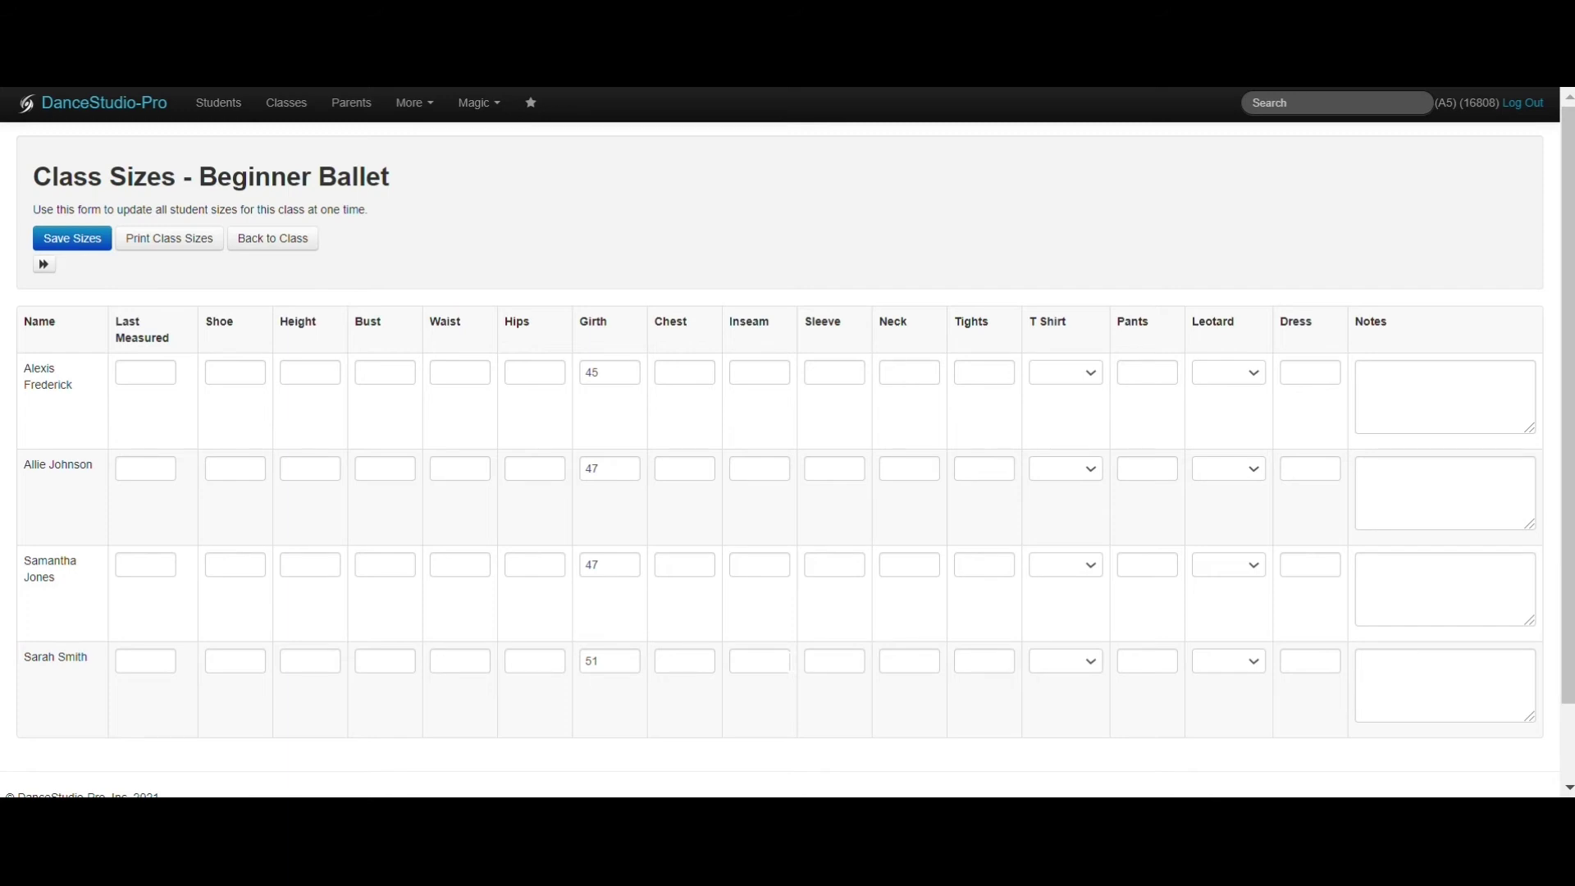
- Check the first student's stored sizes, then go to Enter Sizes - All Students
{"action": "left_click", "coordinate": [225, 112]}
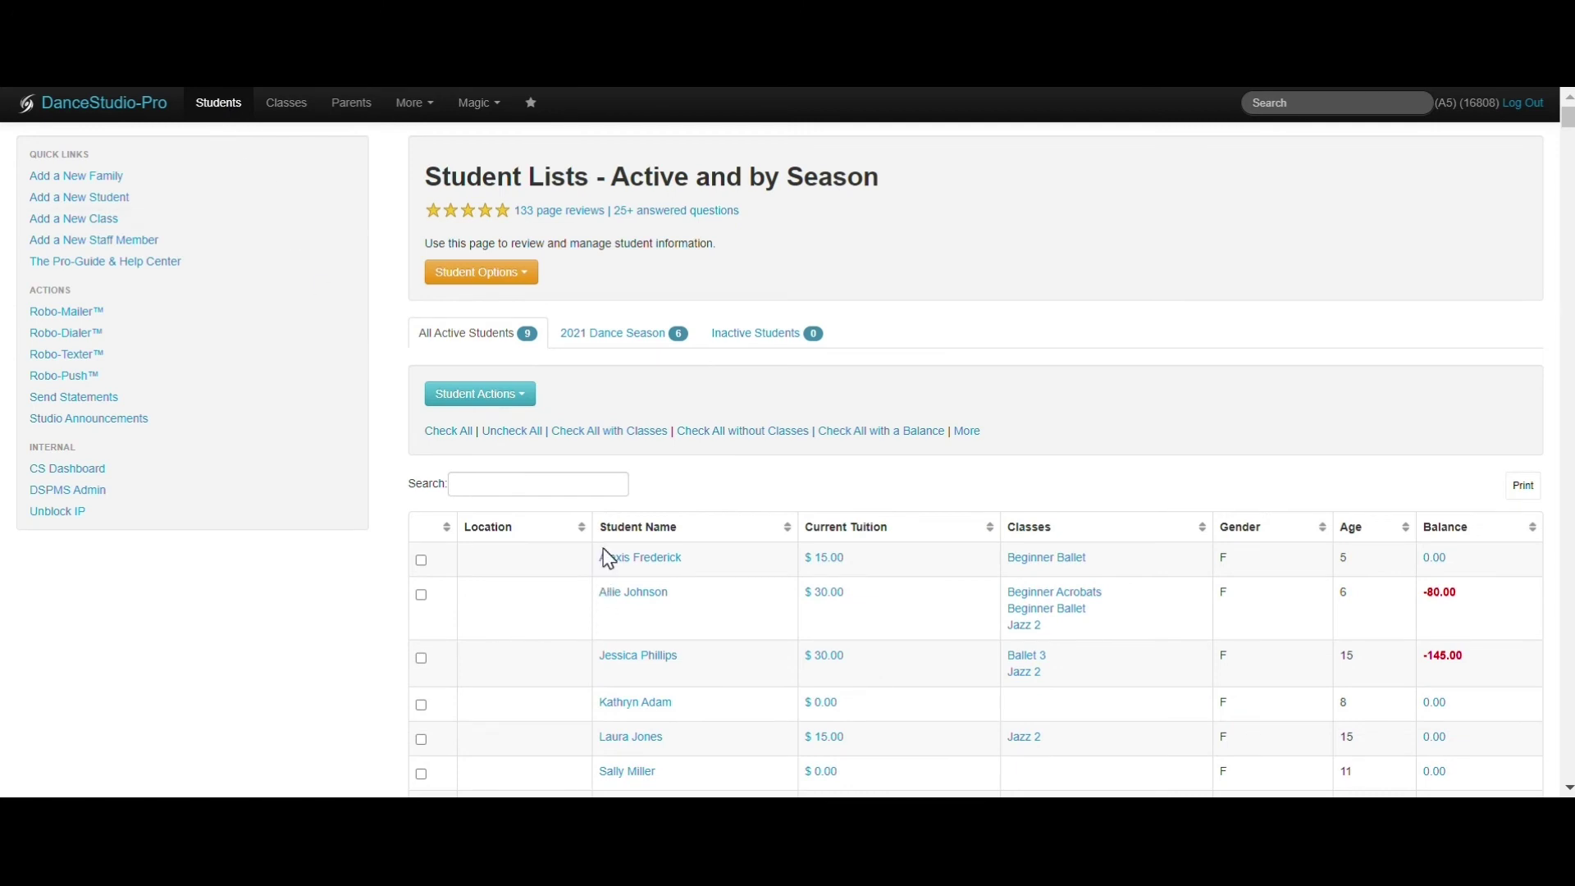
{"action": "left_click", "coordinate": [639, 558]}
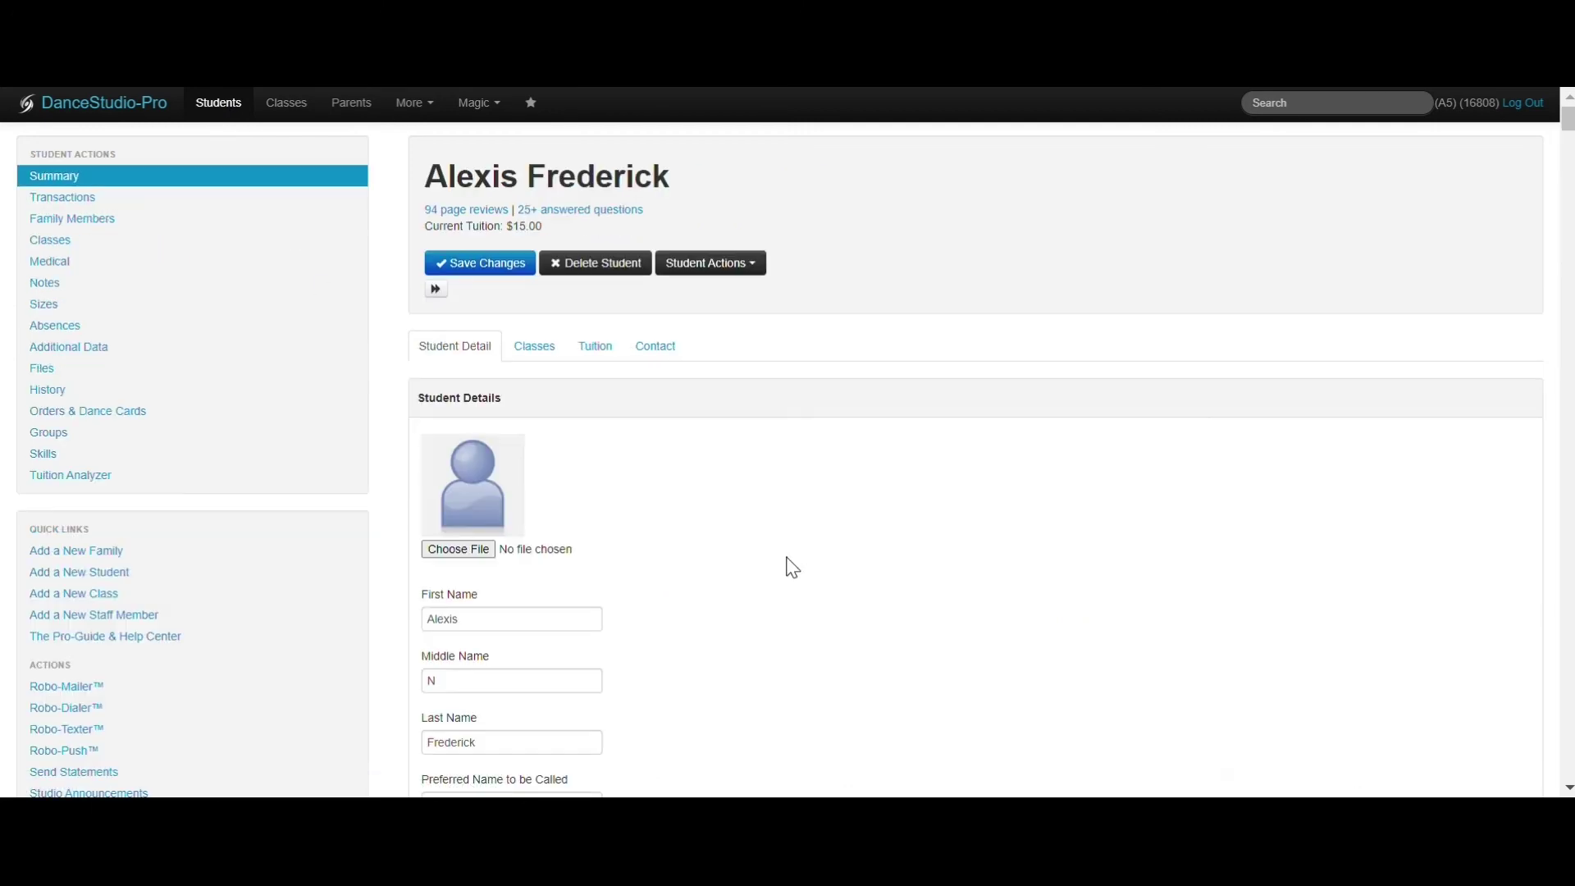
{"action": "left_click", "coordinate": [85, 313]}
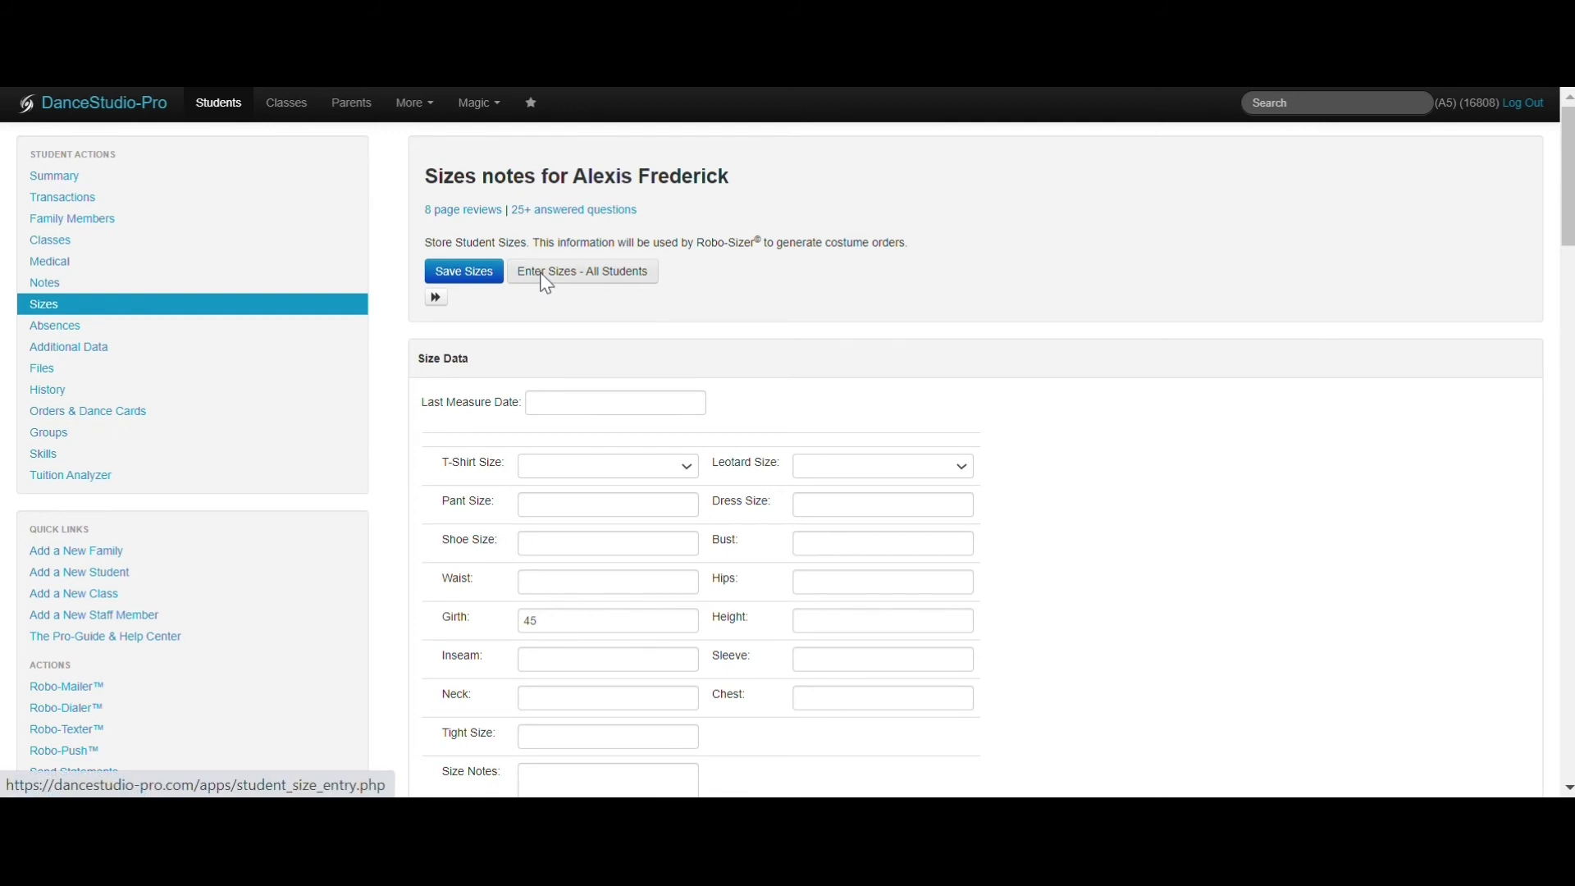
{"action": "left_click", "coordinate": [578, 275]}
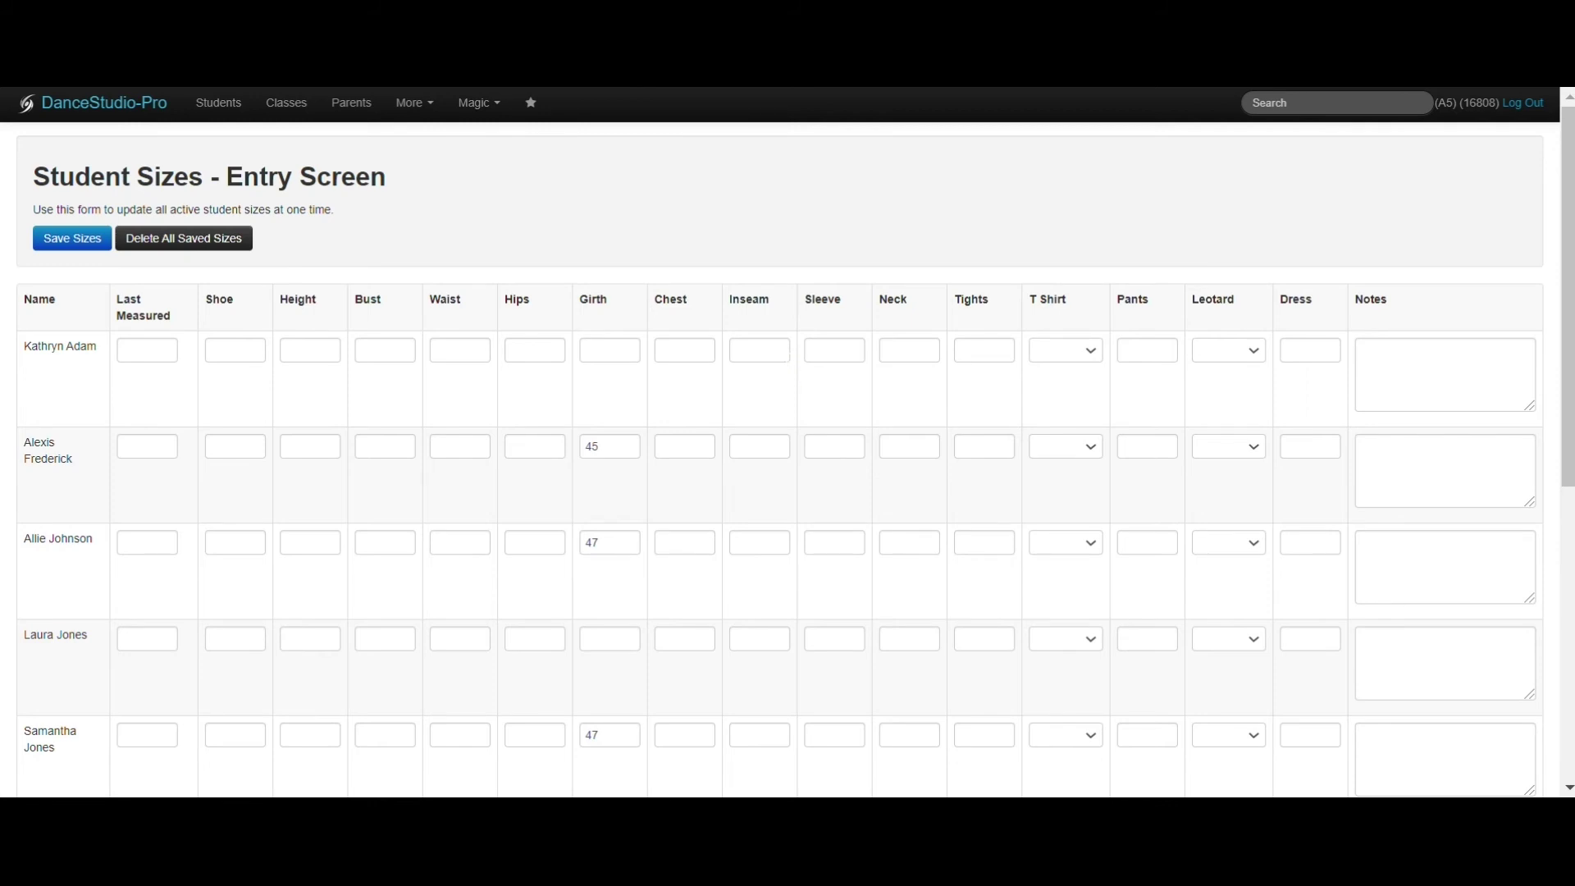
- Reach the Costume Console through Classes and Class Options
{"action": "left_click", "coordinate": [295, 111]}
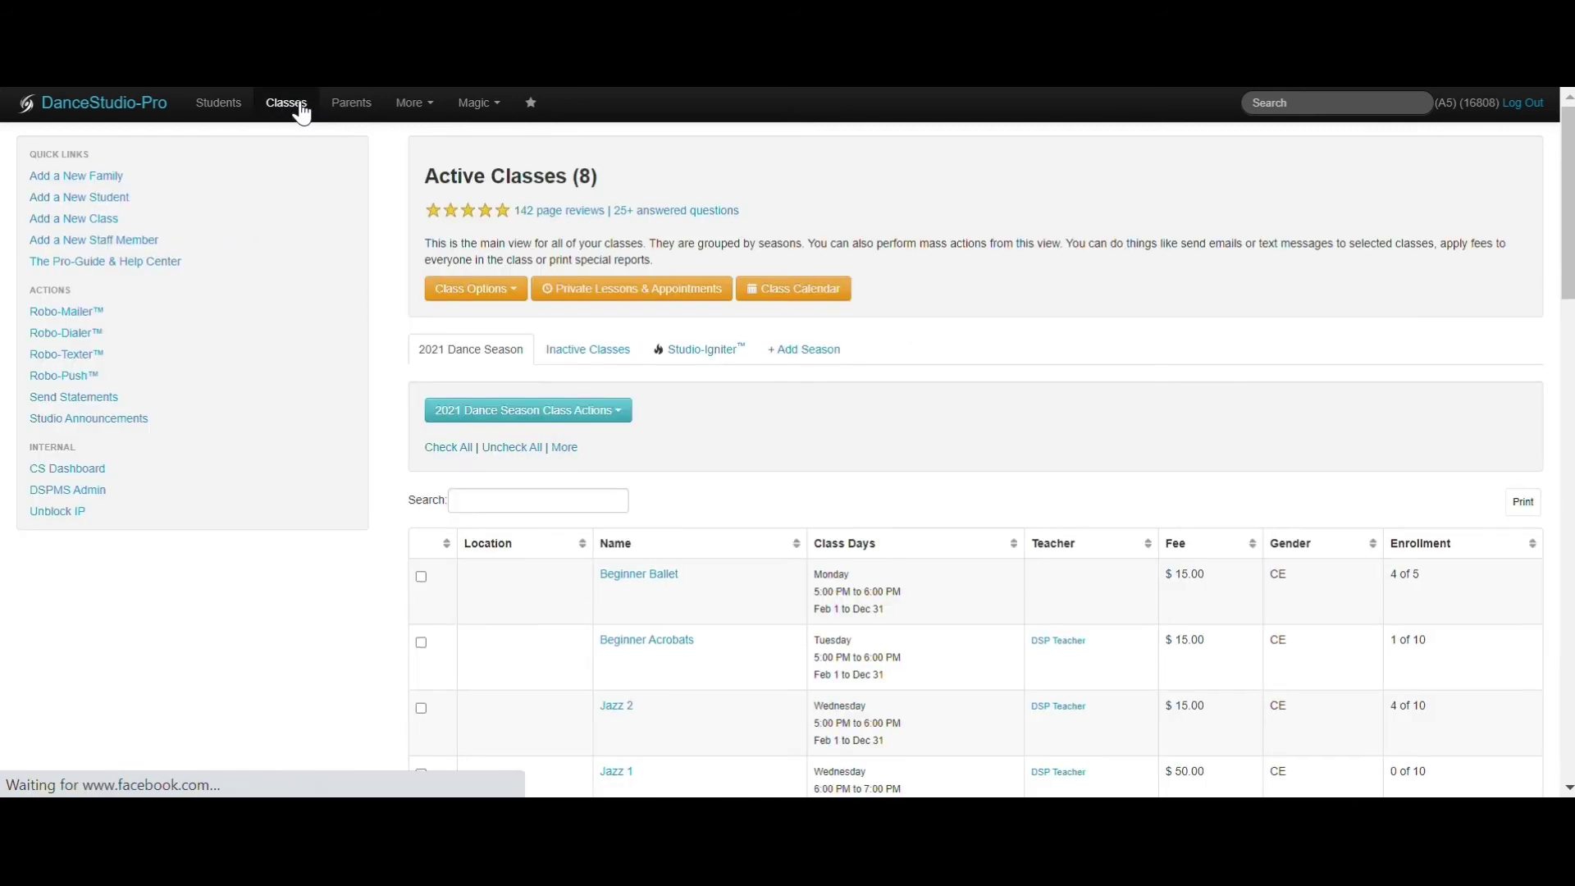
{"action": "left_click", "coordinate": [515, 302]}
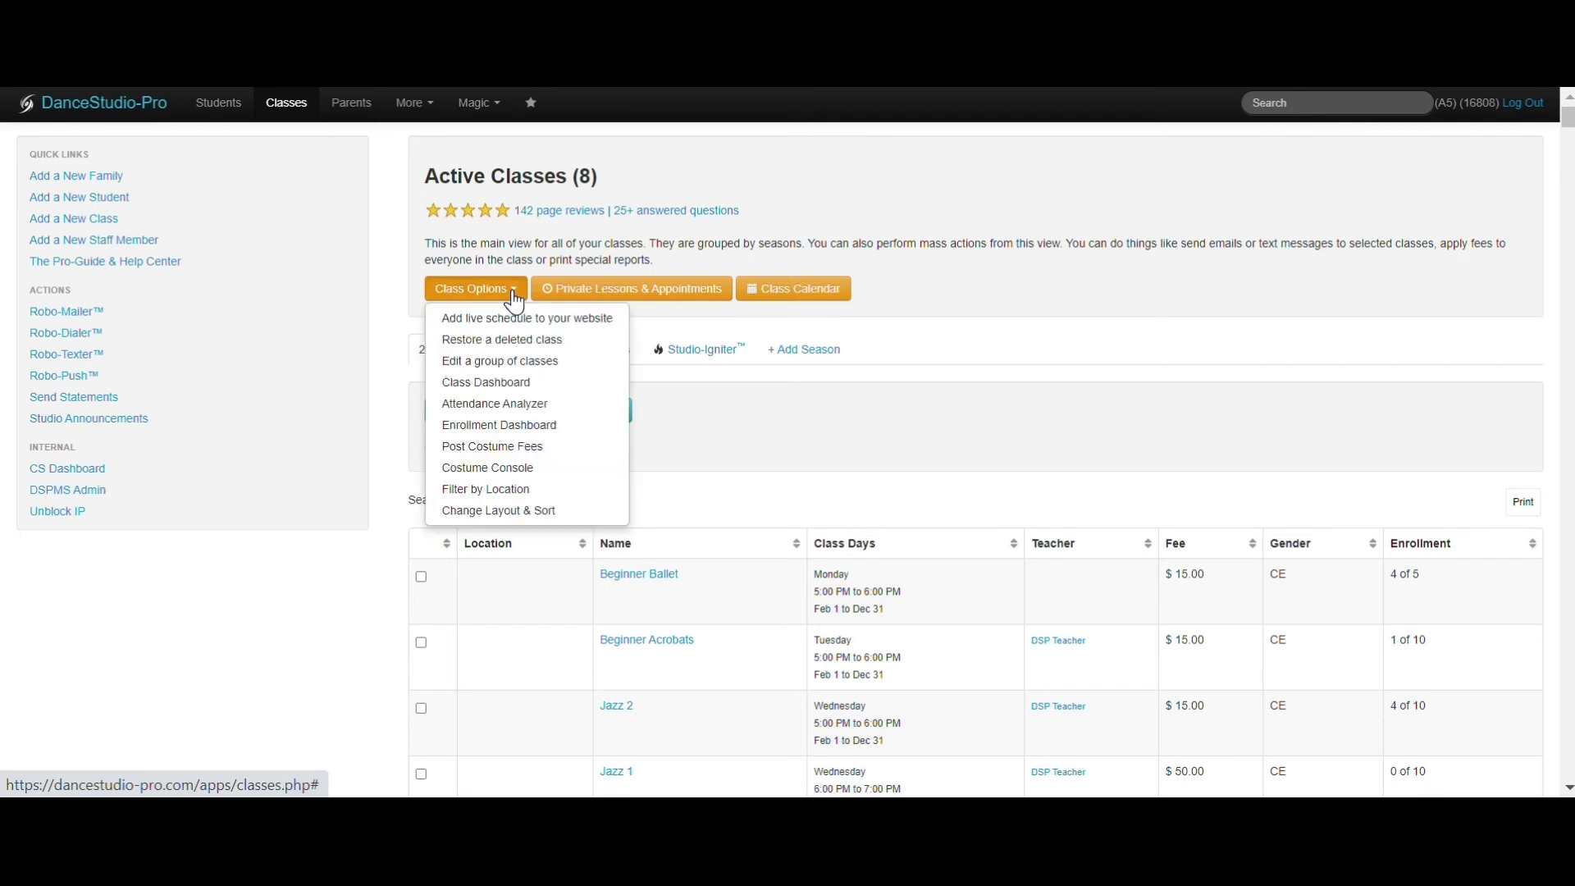
{"action": "left_click", "coordinate": [569, 480]}
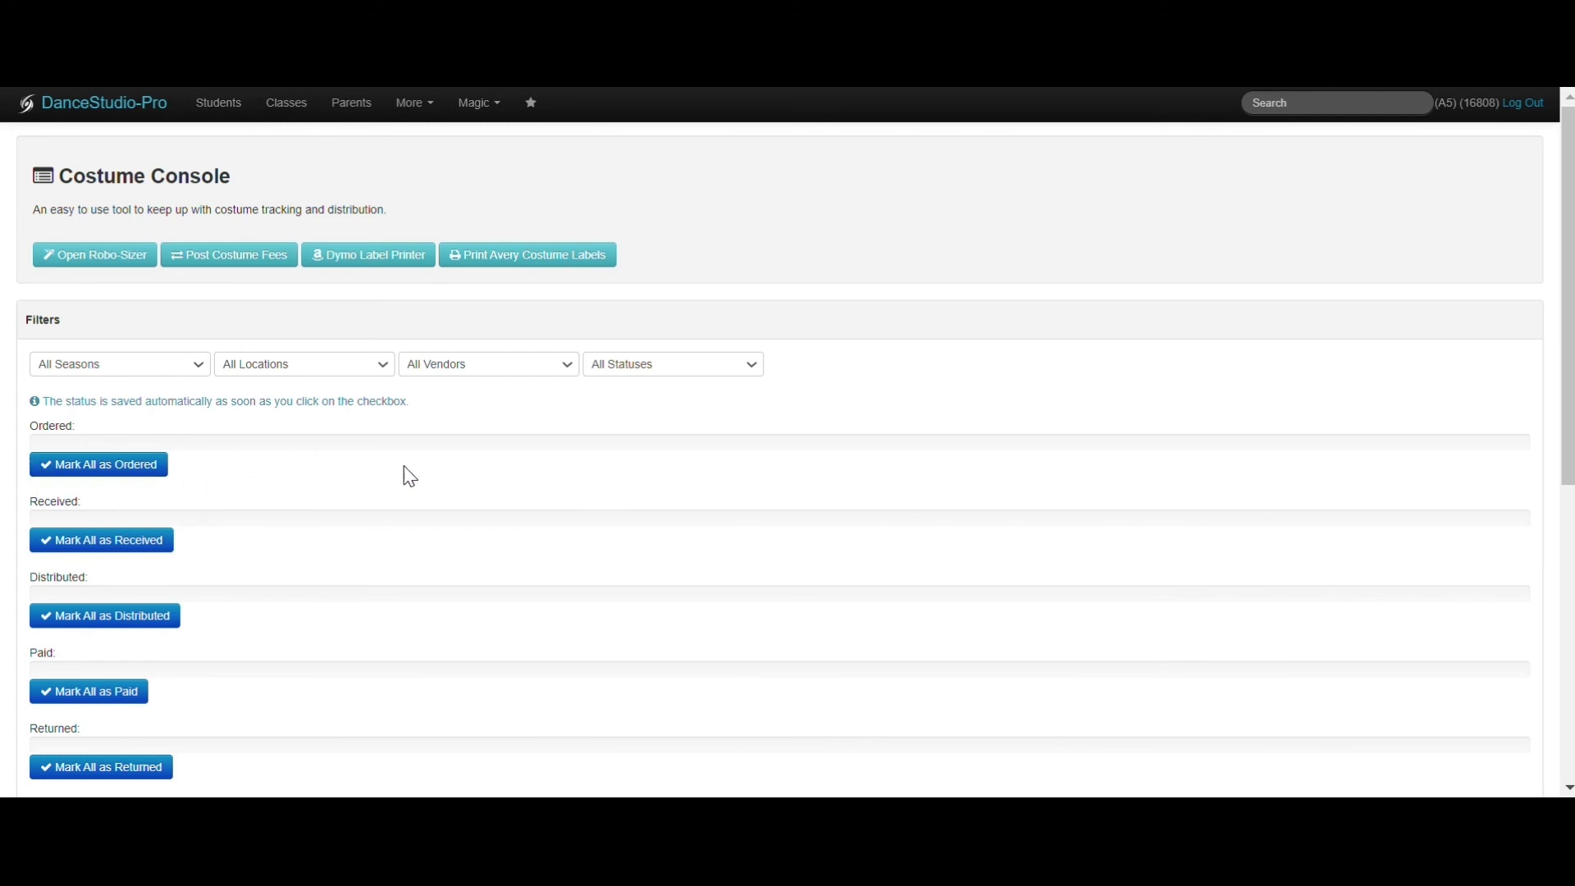
- Tick the Ordered box for rows 1, 2 and 3 of the Beginner Ballet table
{"action": "scroll", "coordinate": [405, 474], "scroll_direction": "down", "scroll_amount": 3}
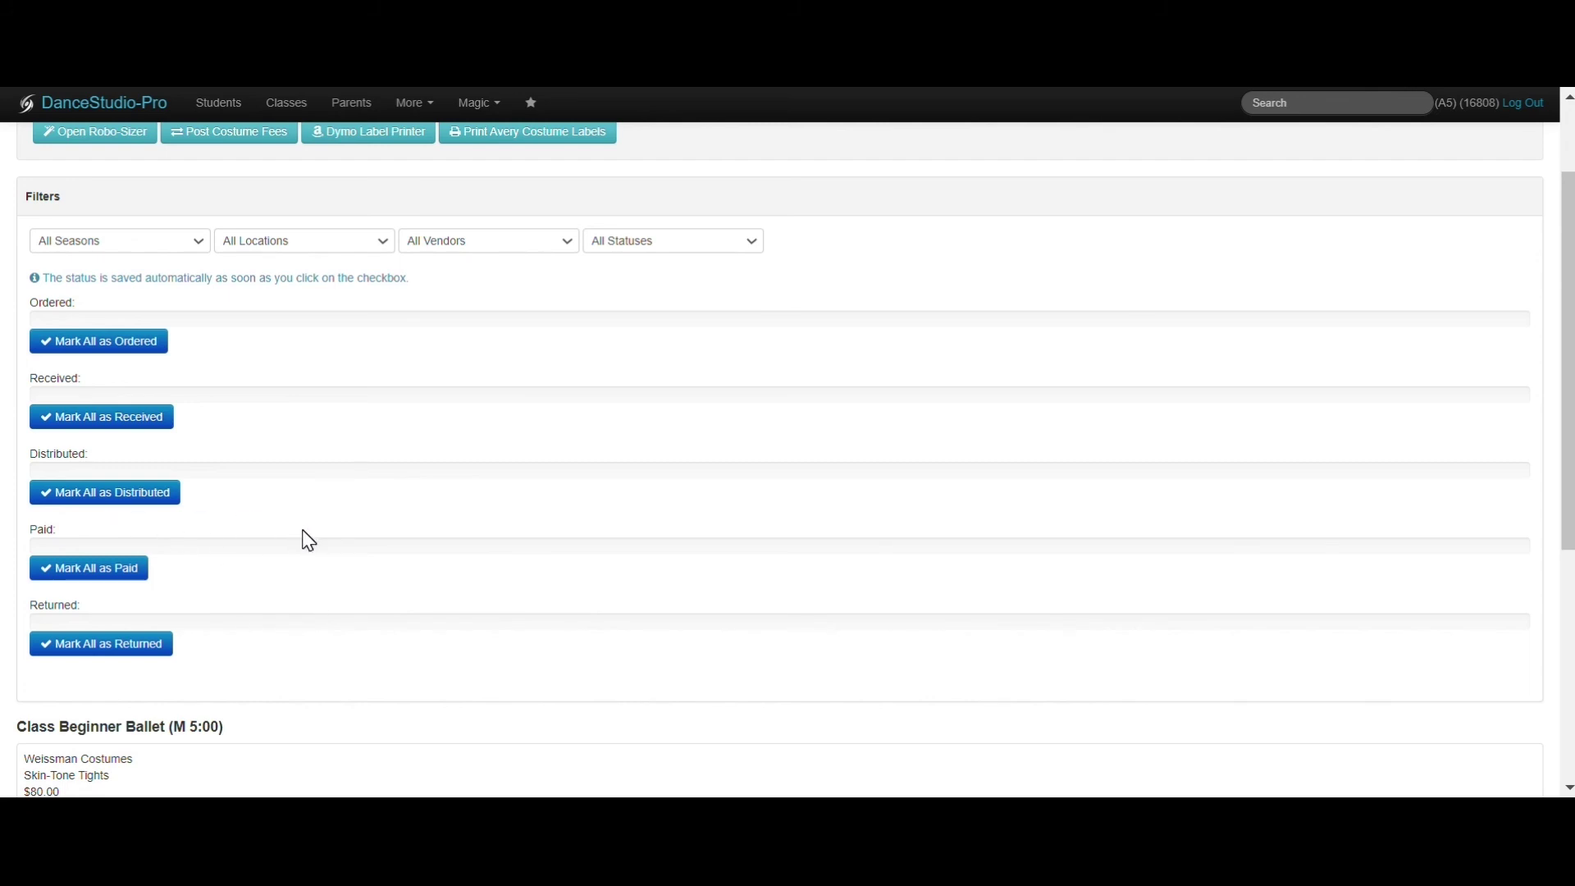
{"action": "scroll", "coordinate": [309, 540], "scroll_direction": "down", "scroll_amount": 5}
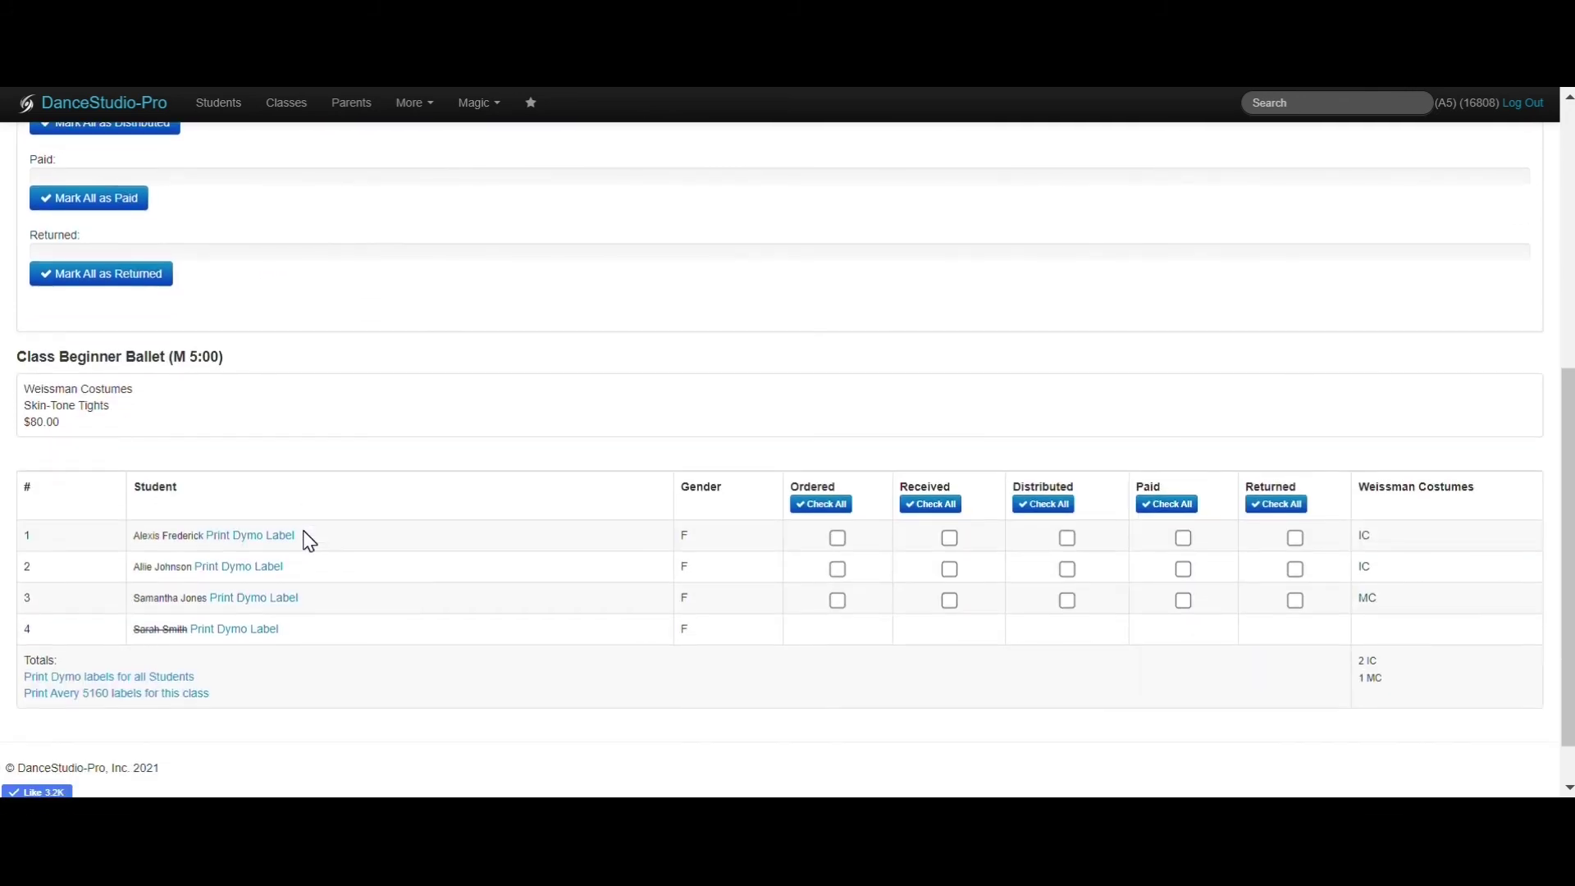
{"action": "scroll", "coordinate": [308, 540], "scroll_direction": "down", "scroll_amount": 1}
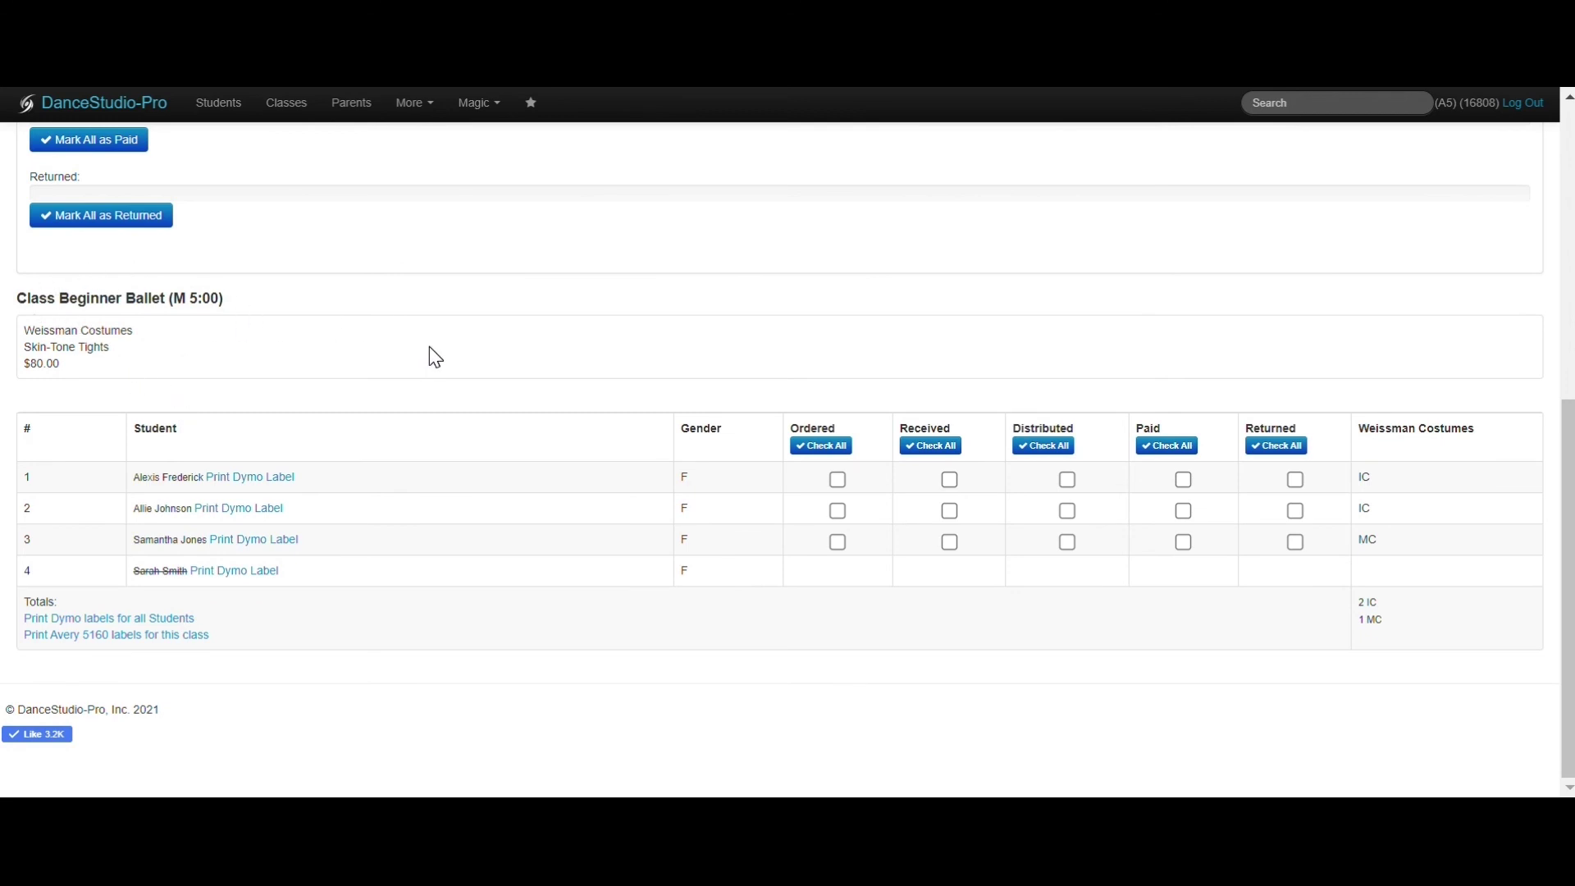
{"action": "left_click", "coordinate": [837, 481]}
{"action": "left_click", "coordinate": [843, 524]}
{"action": "left_click", "coordinate": [845, 553]}
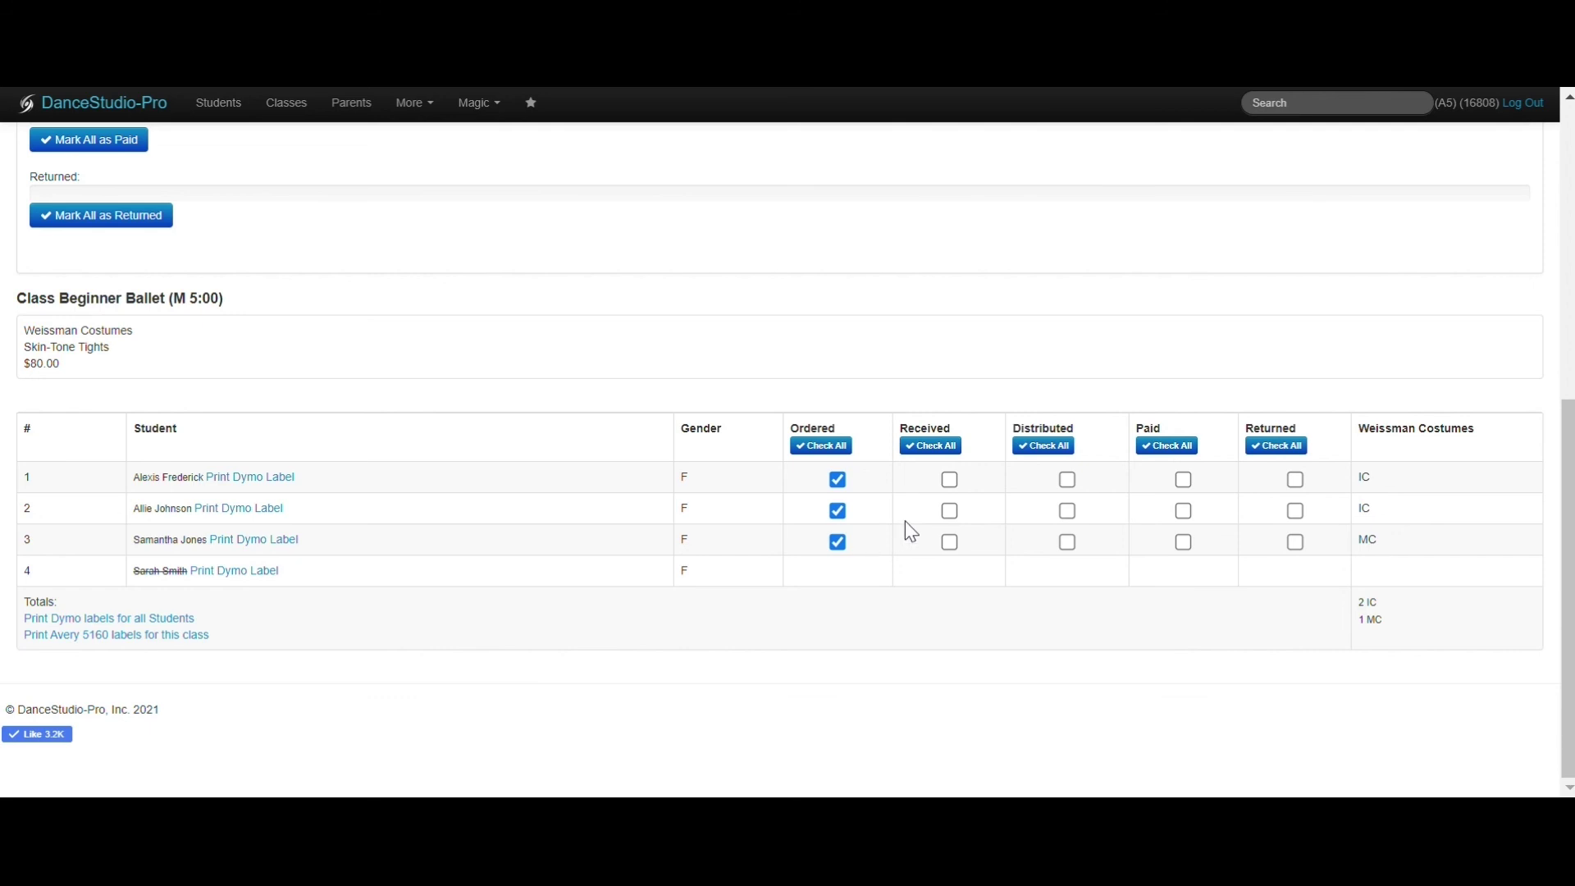